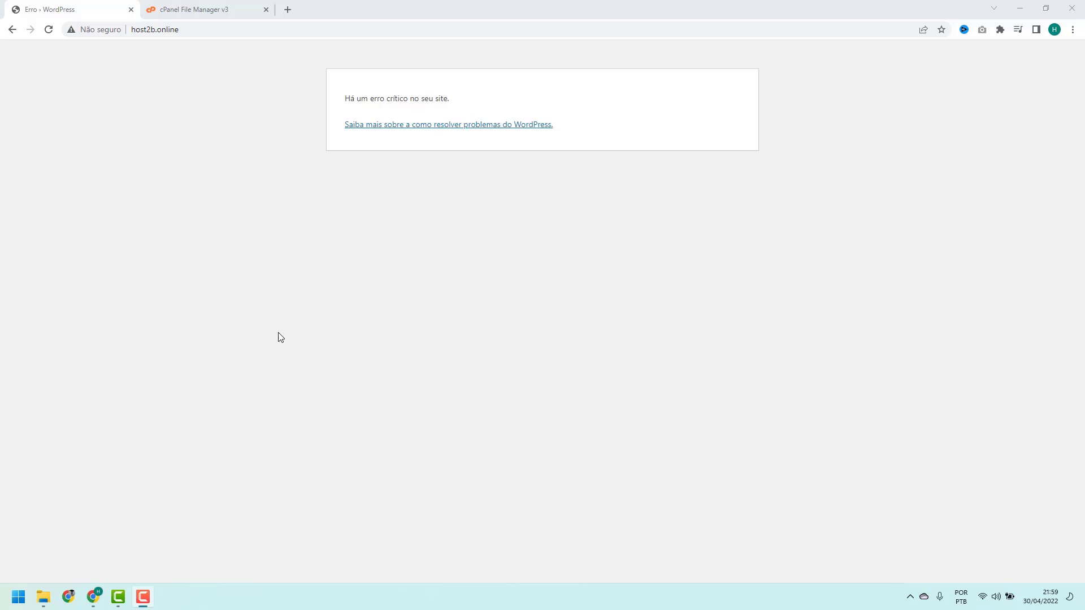
# In the cPanel file manager, open wp-config.php from the public_html folder for editing
pyautogui.click(225, 13)
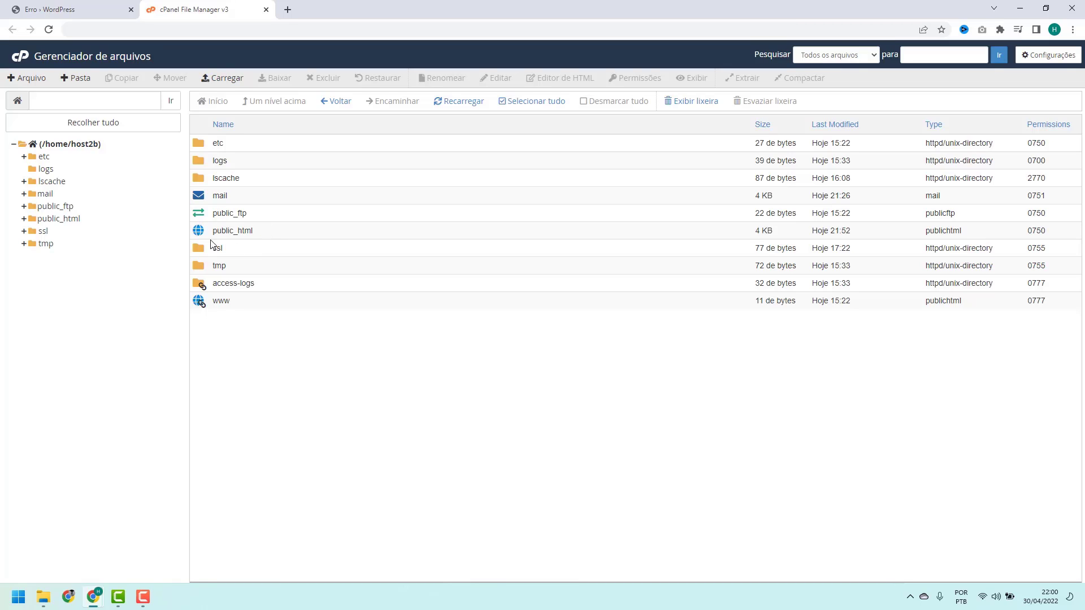
pyautogui.doubleClick(262, 237)
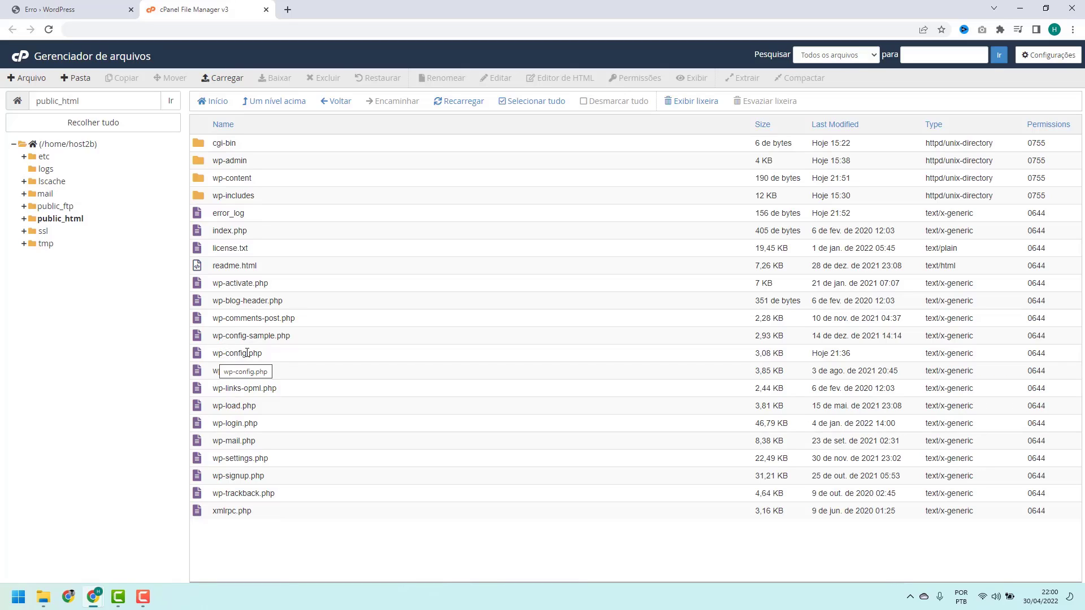
pyautogui.click(268, 357)
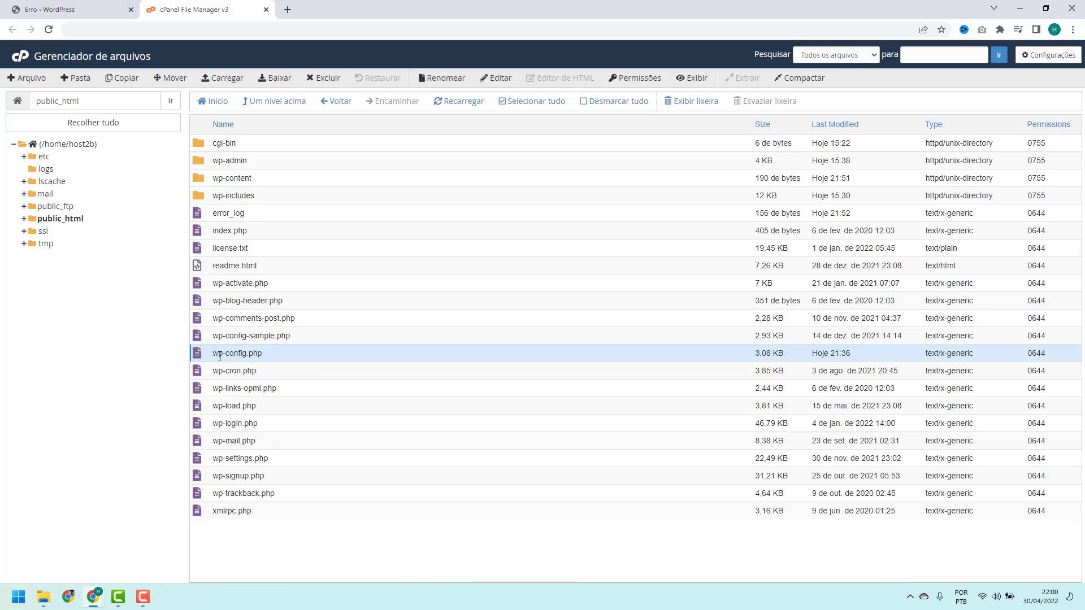
pyautogui.rightClick(273, 357)
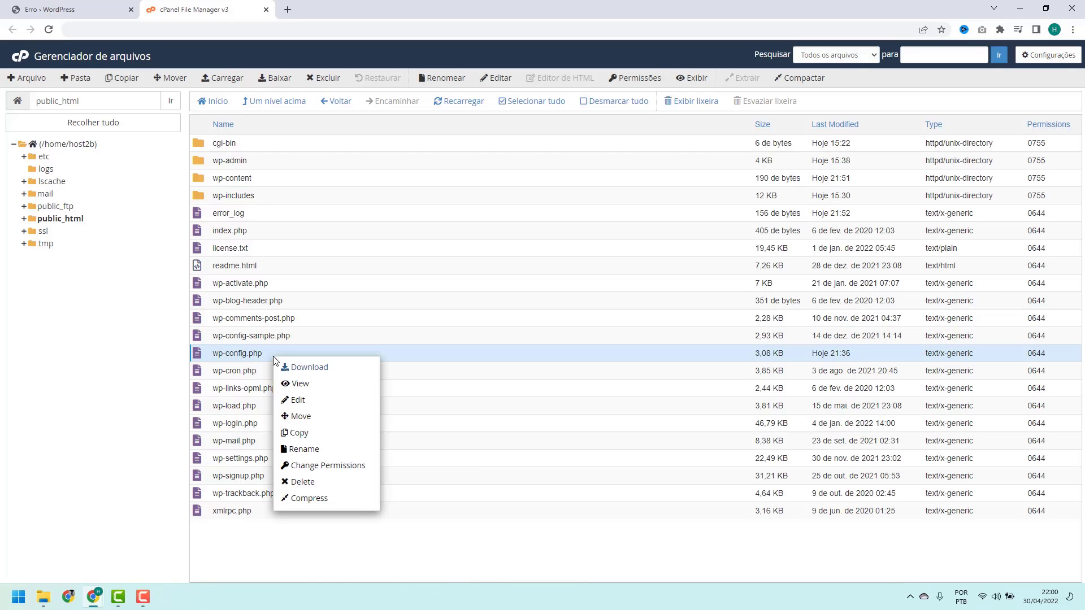
pyautogui.click(298, 400)
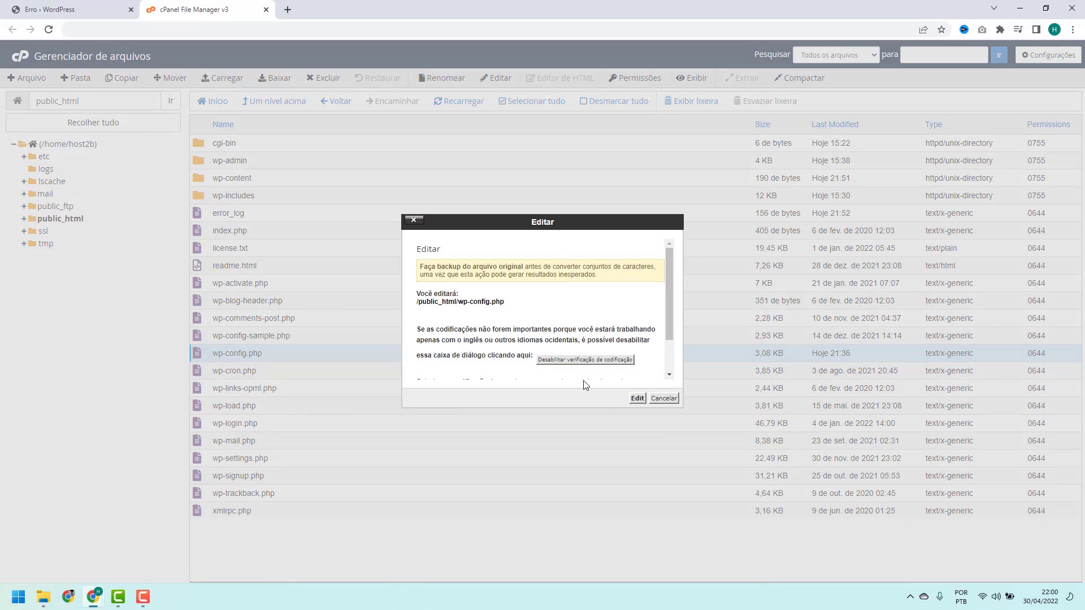
pyautogui.click(638, 398)
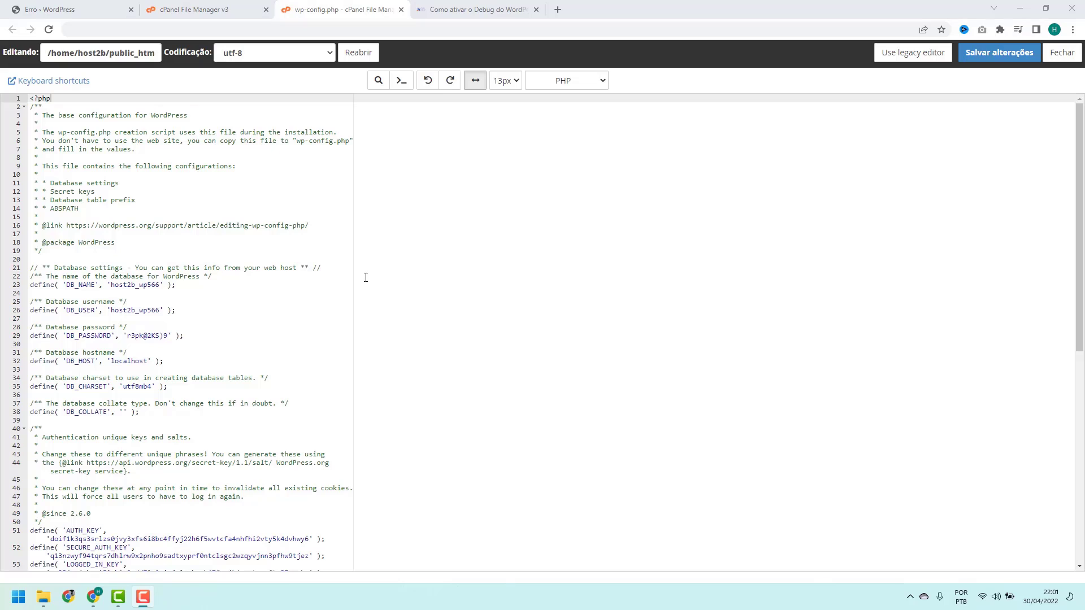
# Copy the two-line WP_DEBUG activation code from the host2b.net article on enabling WordPress debug
pyautogui.click(469, 10)
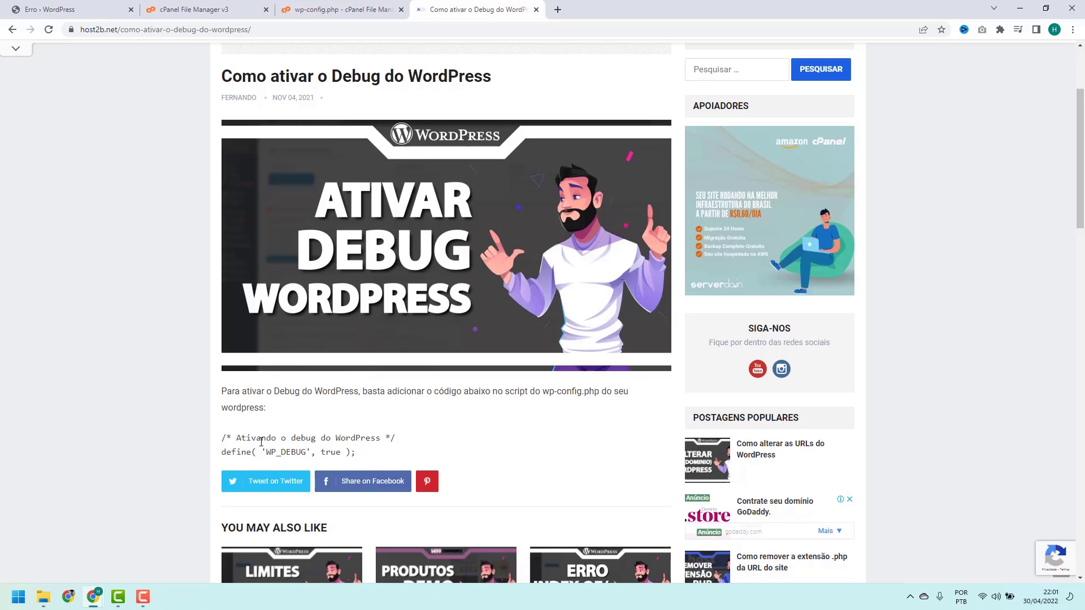
pyautogui.moveTo(364, 456); pyautogui.dragTo(218, 438)
pyautogui.hotkey('ctrl', 'c')
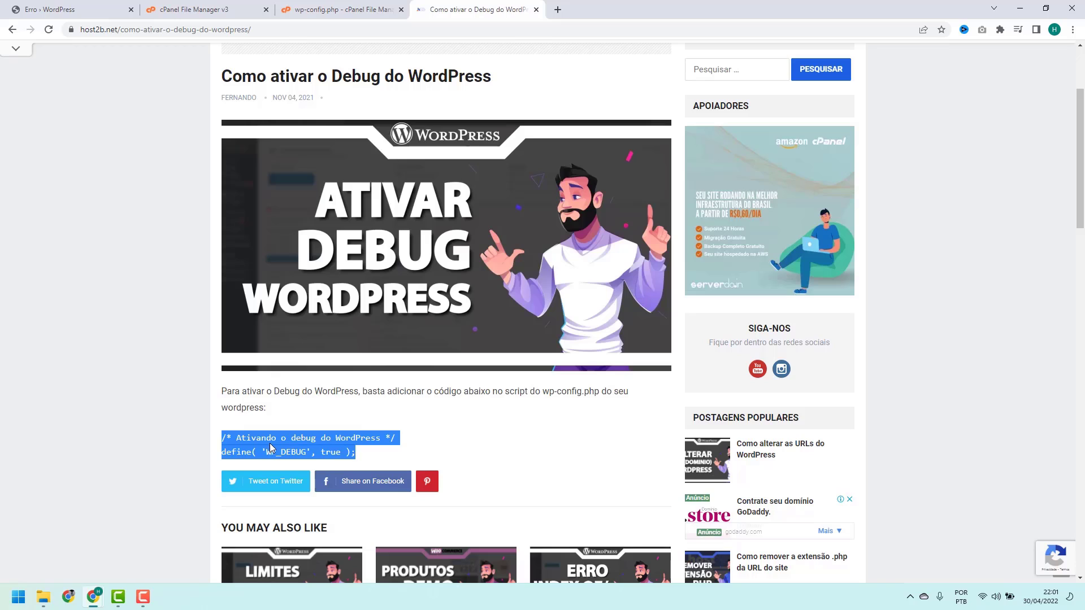
# Paste the copied code define( 'WP_DEBUG', true ); with its comment on a new line below <?php in wp-config.php
pyautogui.click(356, 9)
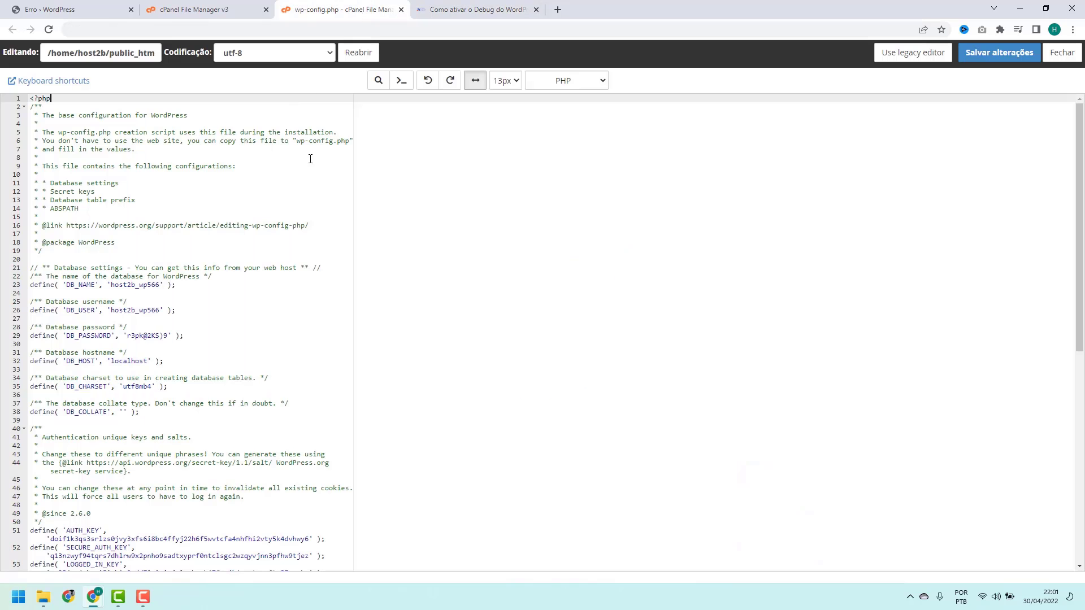
pyautogui.moveTo(31, 98); pyautogui.dragTo(51, 99)
pyautogui.click(38, 98)
pyautogui.doubleClick(38, 99)
pyautogui.press('End')
pyautogui.press('Return')
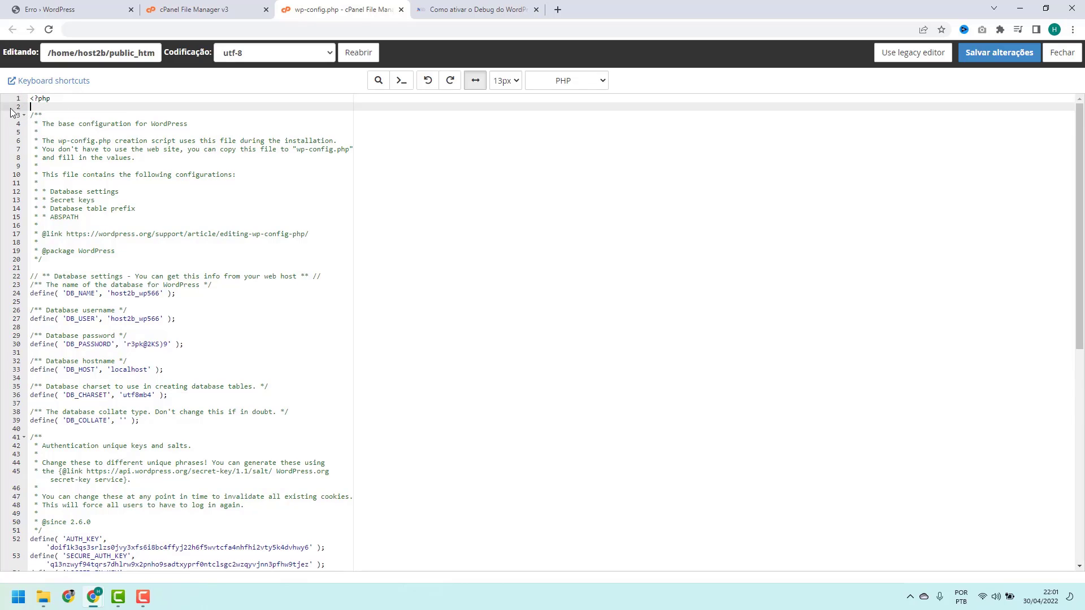
pyautogui.hotkey('ctrl', 'v')
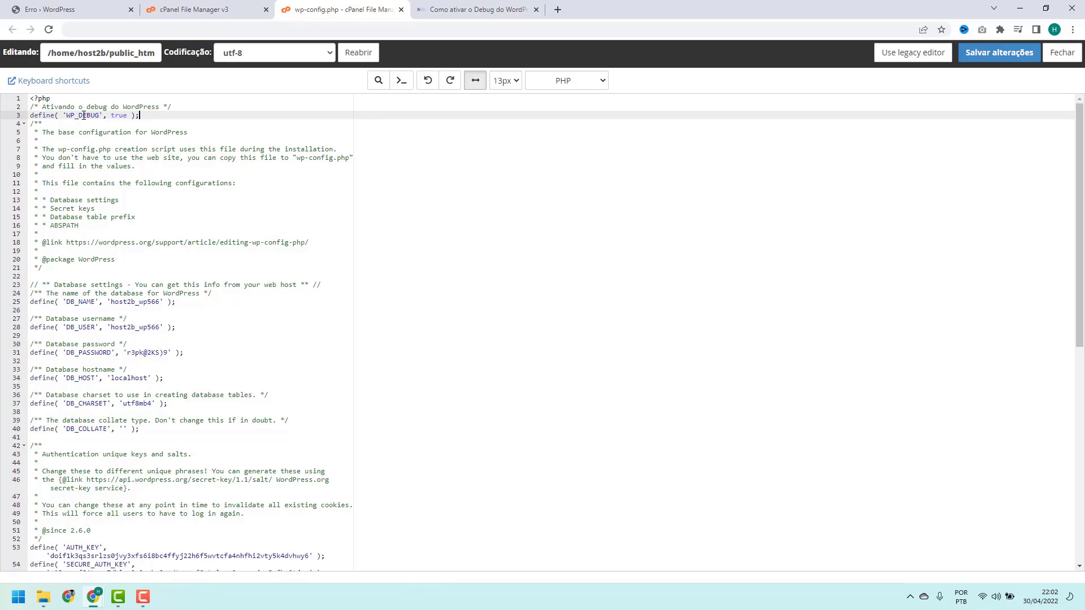
# Save the changes to wp-config.php and reload the host2b.online site
pyautogui.click(169, 122)
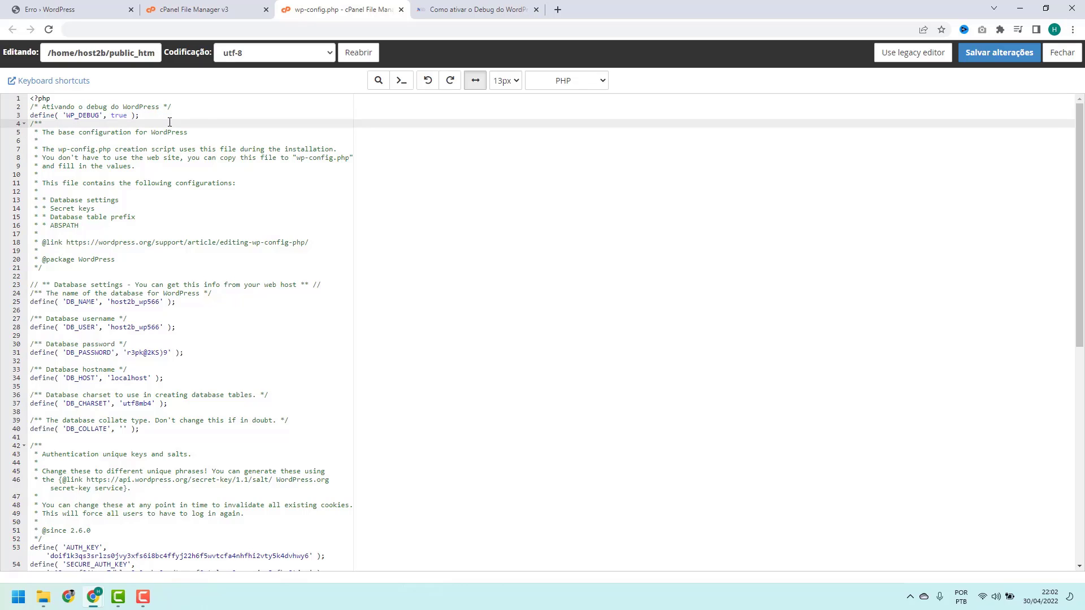
pyautogui.click(998, 52)
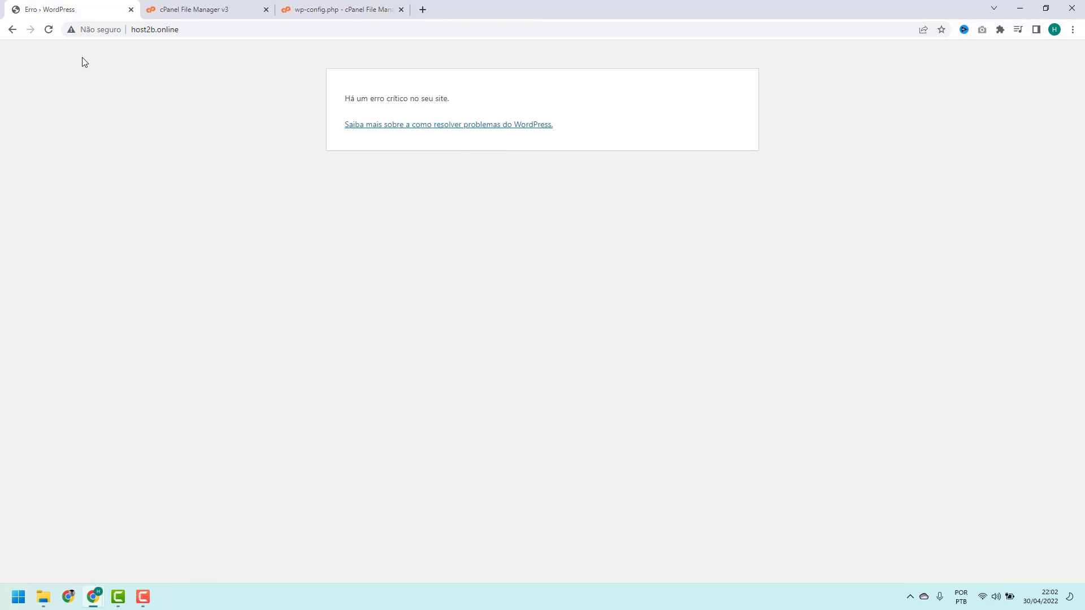
pyautogui.click(50, 30)
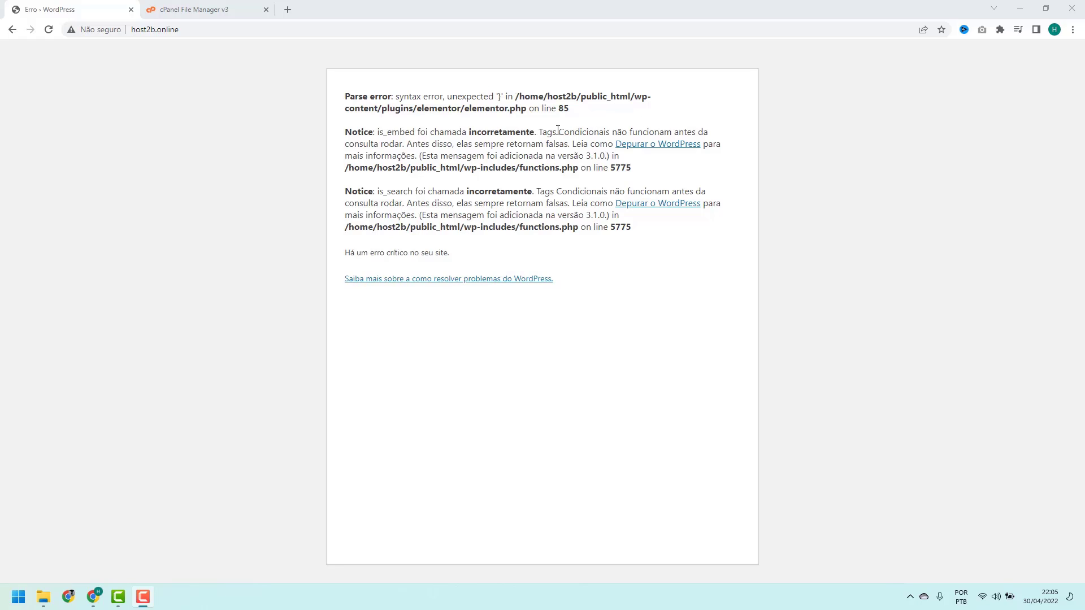
# Examine the parse error on the site for the folder path, file name and line number causing it
pyautogui.click(595, 99)
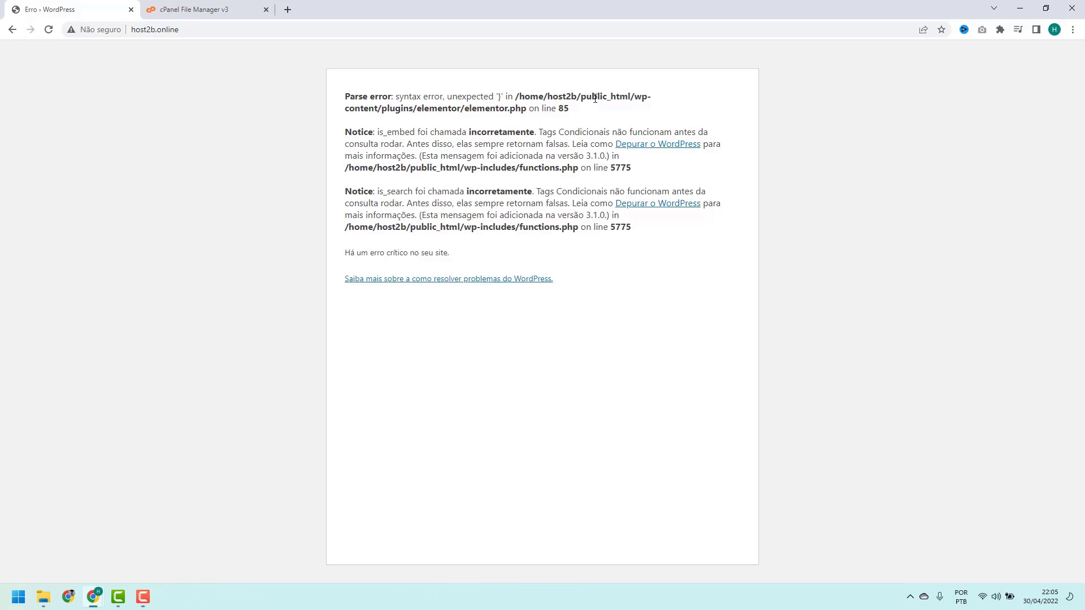
pyautogui.moveTo(580, 99); pyautogui.dragTo(627, 99)
pyautogui.click(636, 96)
pyautogui.moveTo(636, 96); pyautogui.dragTo(657, 102)
pyautogui.click(636, 99)
pyautogui.click(370, 114)
pyautogui.doubleClick(391, 109)
pyautogui.click(386, 107)
pyautogui.doubleClick(397, 108)
pyautogui.click(394, 103)
pyautogui.moveTo(344, 98); pyautogui.dragTo(540, 107)
pyautogui.click(422, 109)
pyautogui.doubleClick(397, 109)
pyautogui.click(402, 107)
pyautogui.doubleClick(426, 109)
pyautogui.click(426, 110)
pyautogui.doubleClick(637, 96)
pyautogui.keyDown('shift'); pyautogui.click(363, 111); pyautogui.keyUp('shift')
pyautogui.keyDown('shift'); pyautogui.click(377, 110); pyautogui.keyUp('shift')
pyautogui.click(381, 112)
pyautogui.doubleClick(396, 108)
pyautogui.click(378, 108)
pyautogui.doubleClick(392, 107)
pyautogui.click(418, 110)
pyautogui.doubleClick(434, 108)
pyautogui.click(432, 113)
pyautogui.moveTo(464, 110); pyautogui.dragTo(560, 110)
pyautogui.click(528, 111)
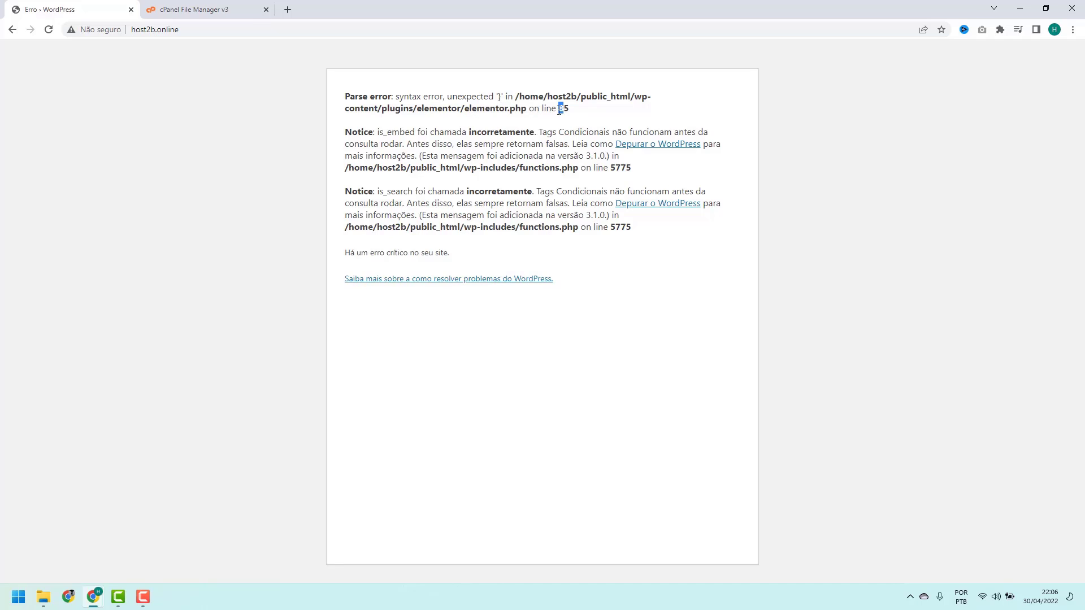
pyautogui.moveTo(468, 107); pyautogui.dragTo(575, 113)
pyautogui.click(475, 112)
pyautogui.doubleClick(432, 109)
pyautogui.click(439, 111)
# Return to the cPanel file manager and open the wp-content/plugins folder inside public_html
pyautogui.click(195, 8)
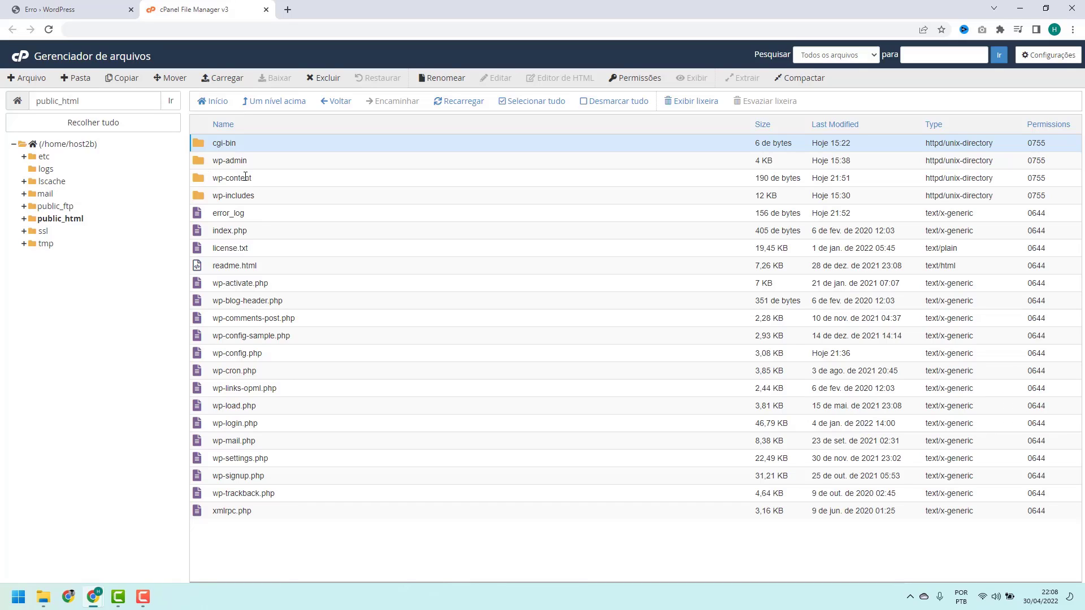
pyautogui.doubleClick(264, 181)
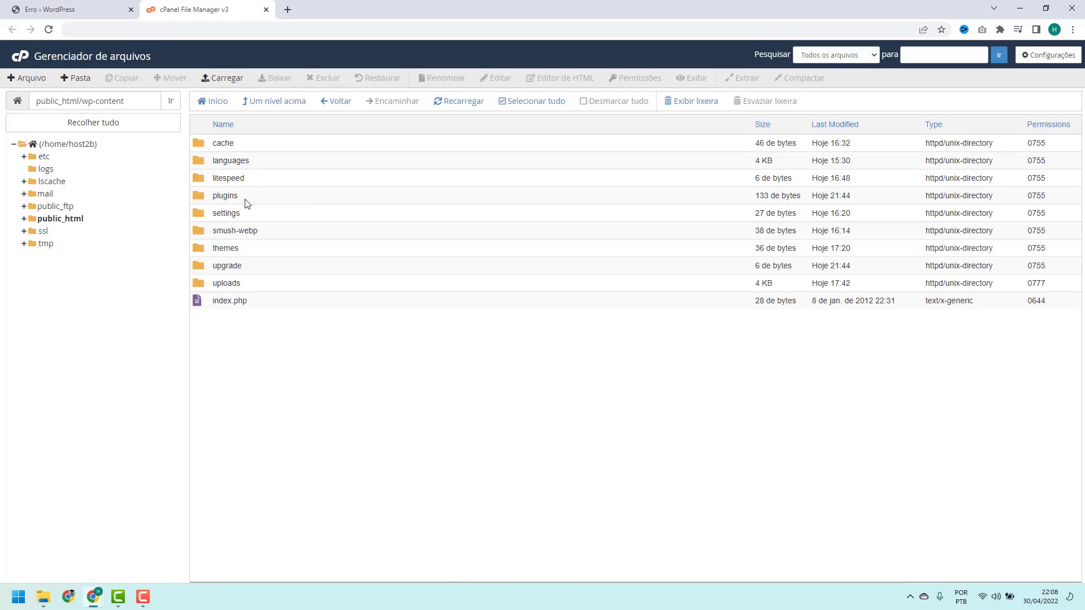
pyautogui.doubleClick(246, 200)
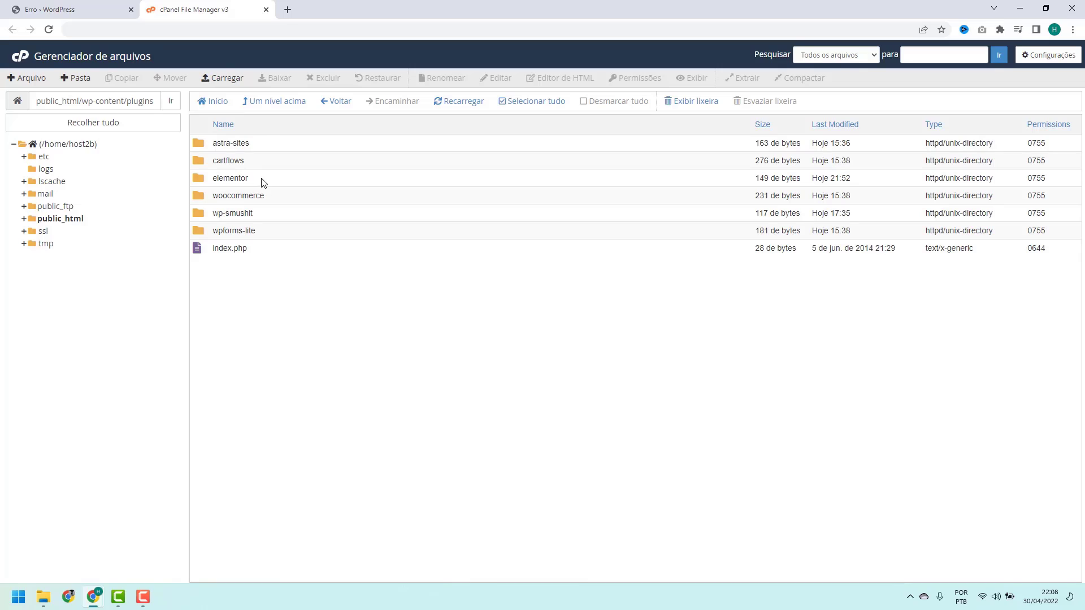
# Rename the elementor plugin folder to elementor-antigo
pyautogui.click(239, 180)
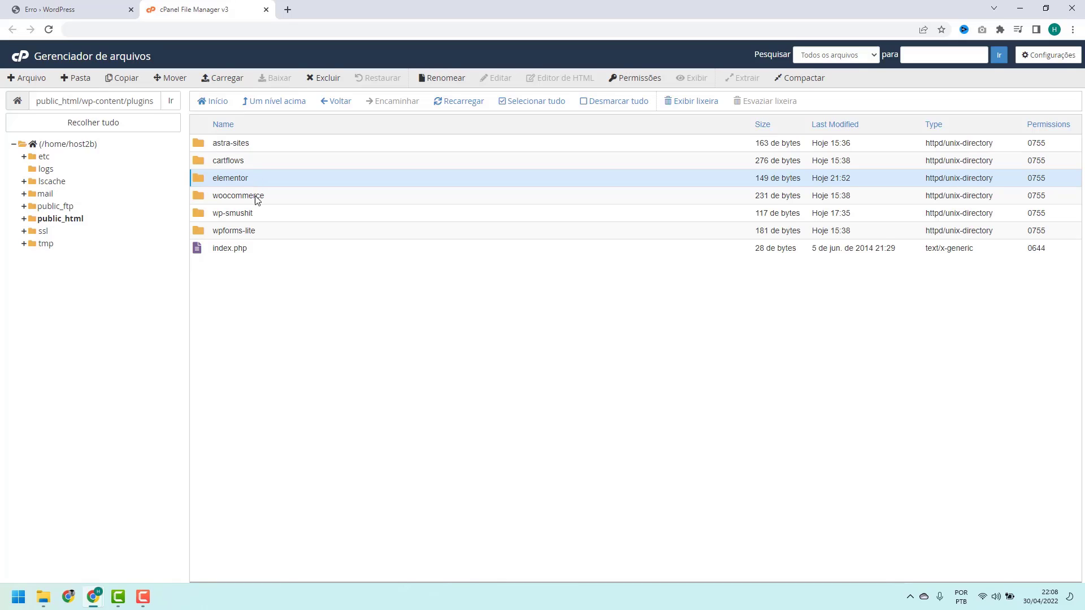
pyautogui.rightClick(250, 177)
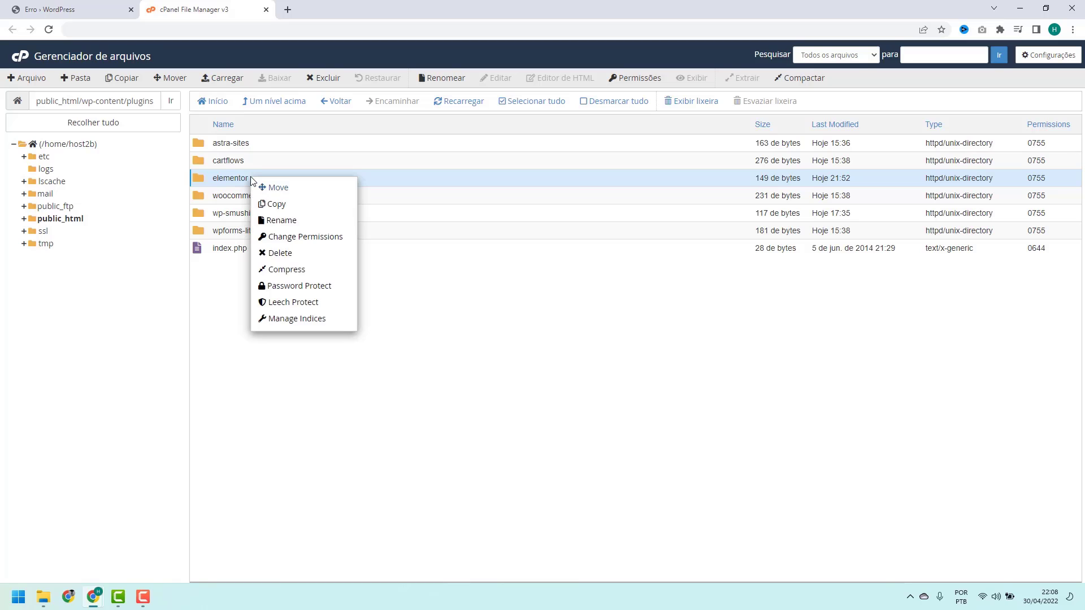
pyautogui.click(264, 225)
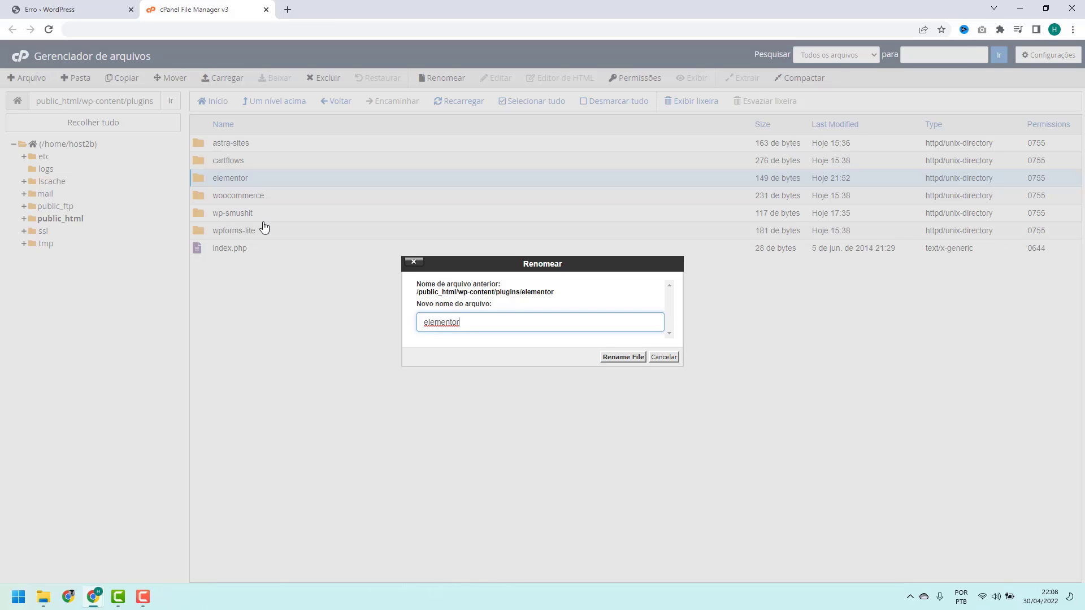
pyautogui.write('-antigo')
pyautogui.click(622, 362)
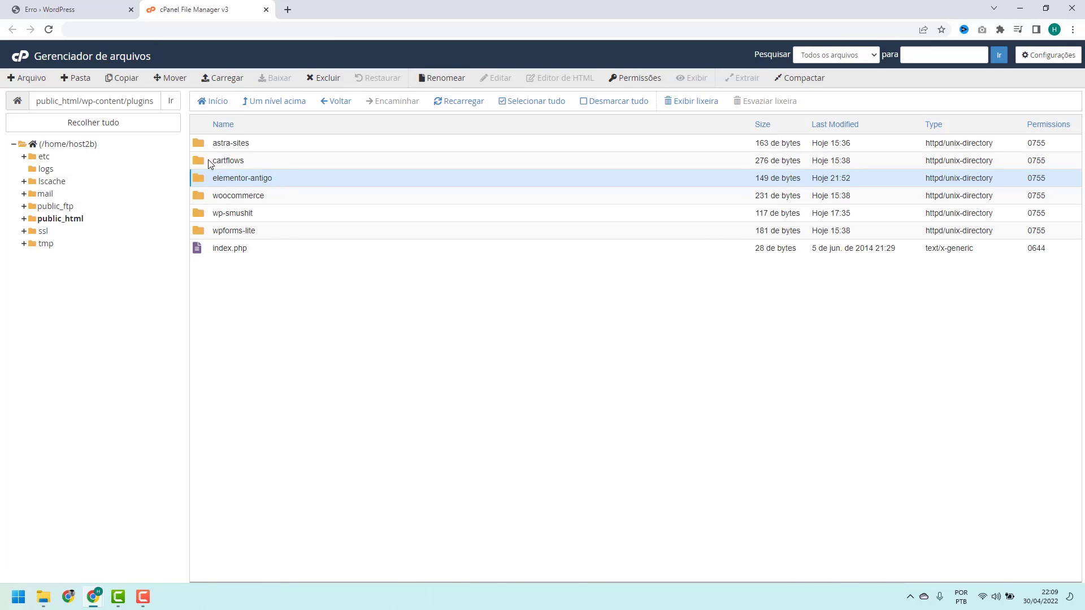
# Reload the host2b.online site and go to its /wp-admin address
pyautogui.click(73, 12)
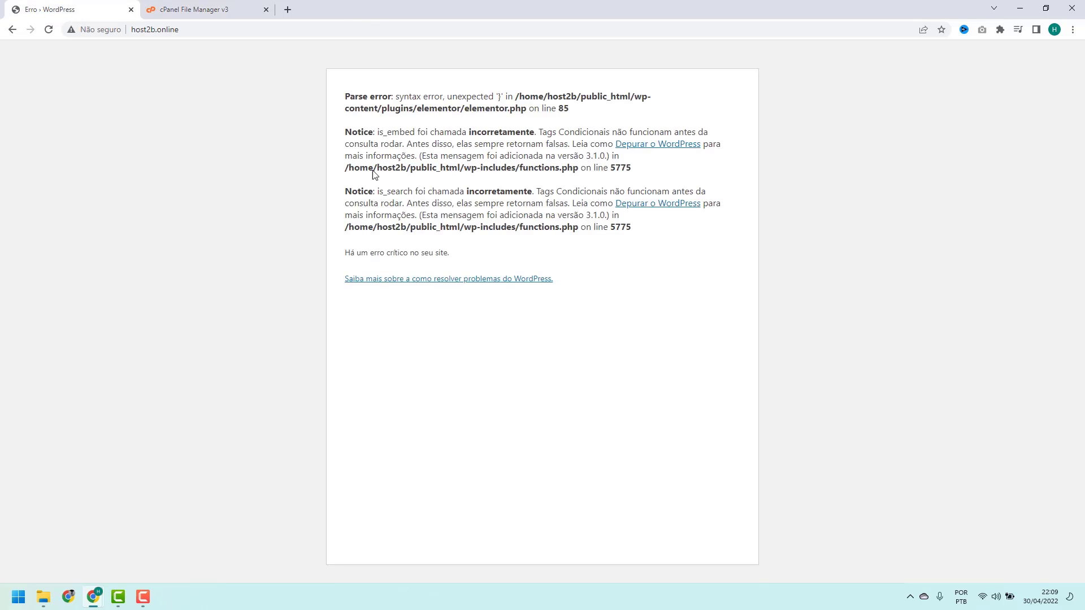
pyautogui.click(49, 30)
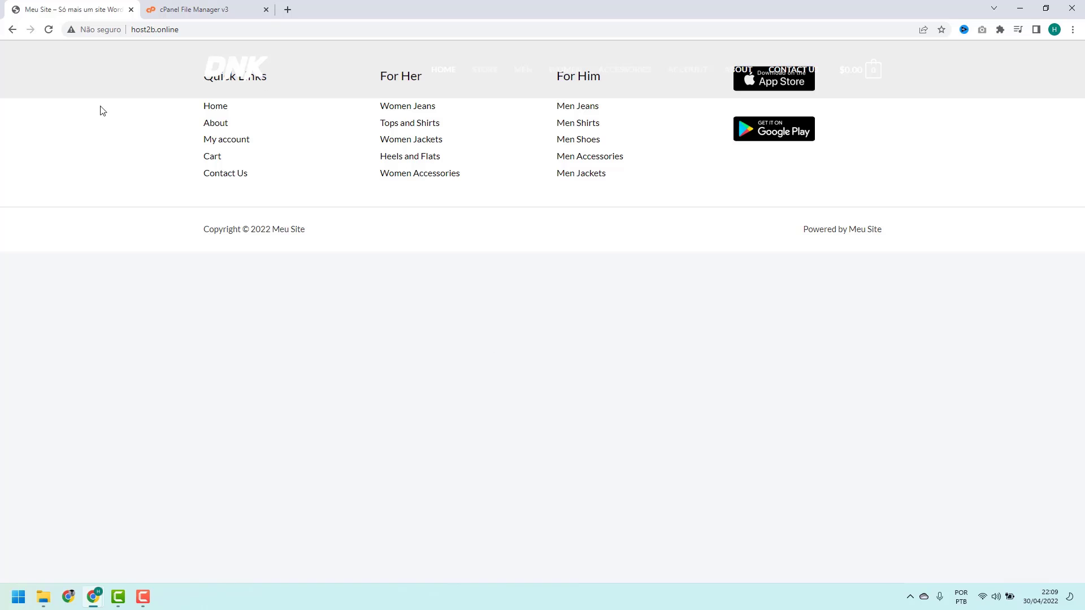
pyautogui.click(139, 34)
pyautogui.click(205, 32)
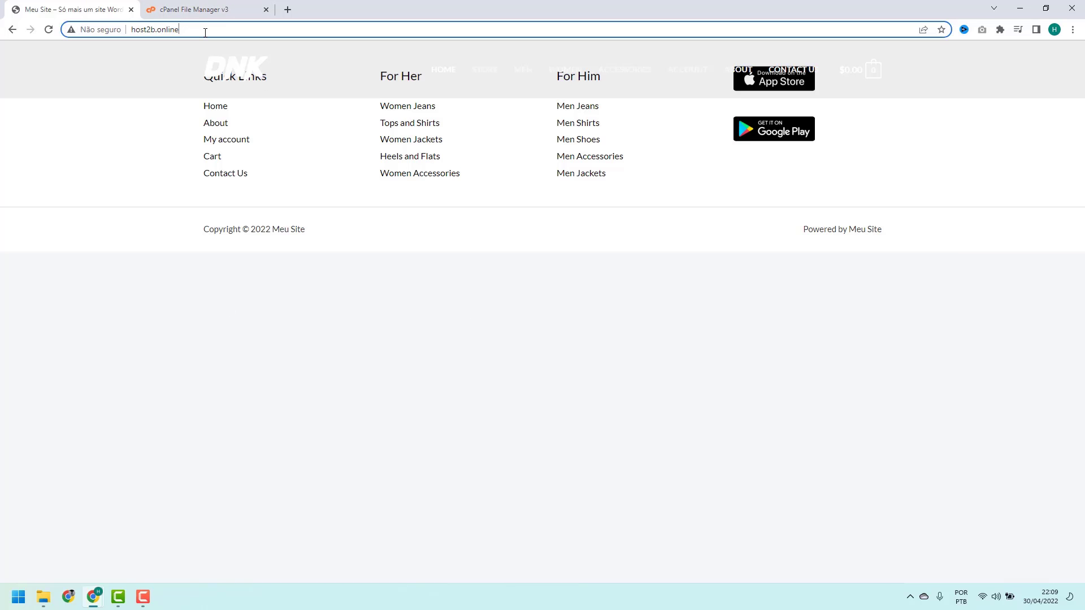
pyautogui.write('/wp-admin')
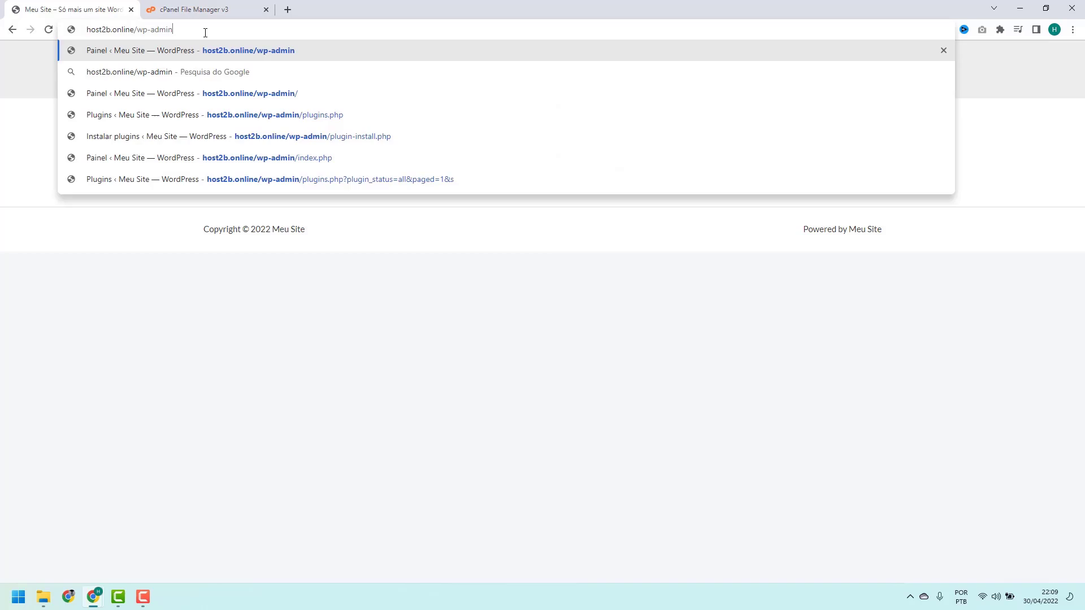
pyautogui.press('Return')
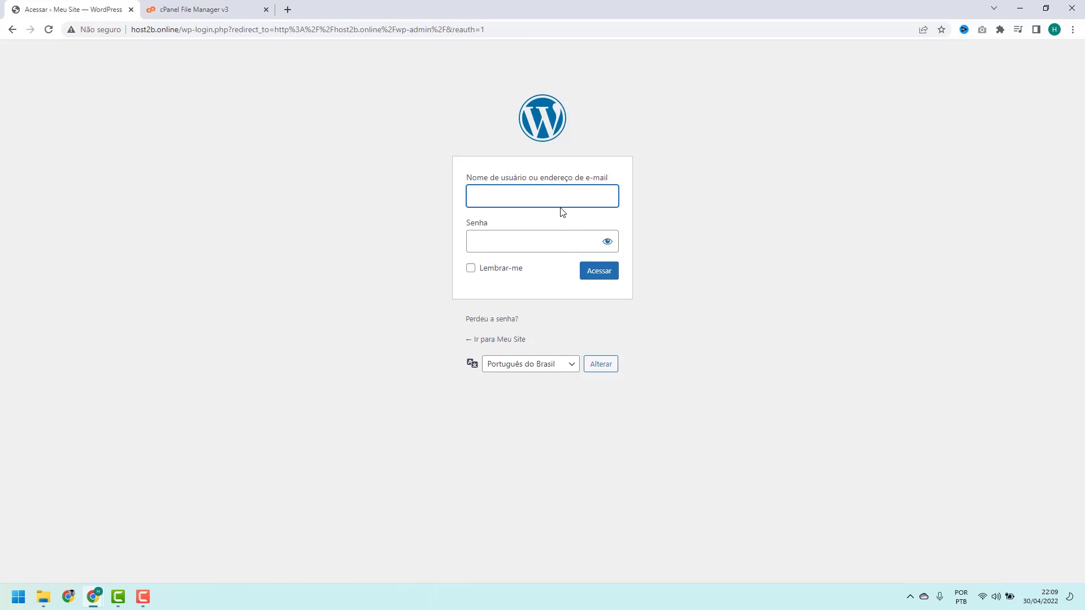
# Log in to WordPress with the admin username and the account password, and open the plugins page
pyautogui.write('a')
pyautogui.click(548, 224)
pyautogui.click(522, 243)
pyautogui.write('••••••••')
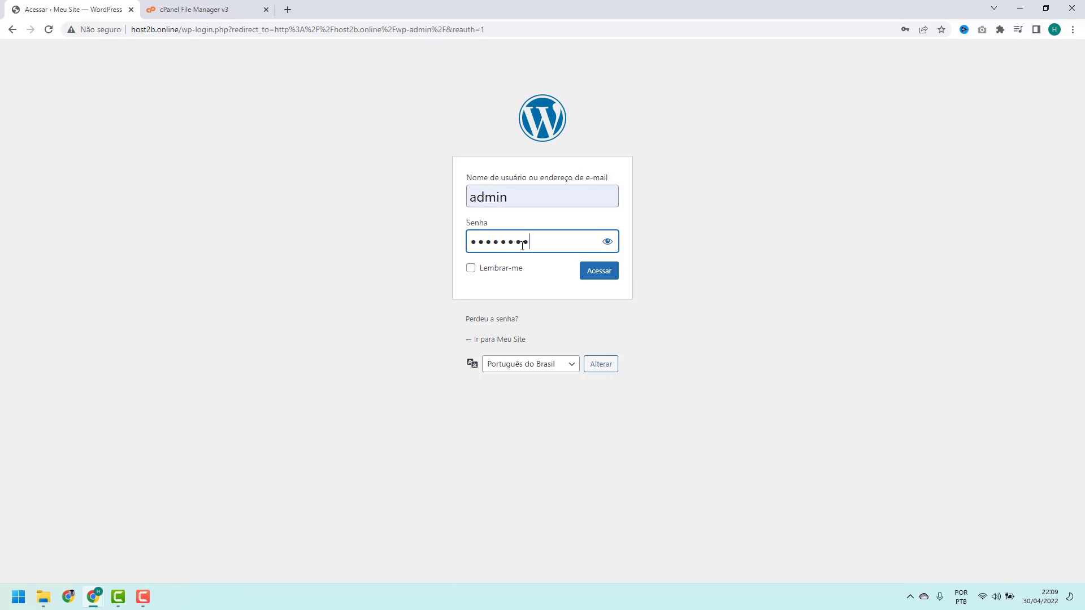
pyautogui.press('Return')
pyautogui.click(941, 47)
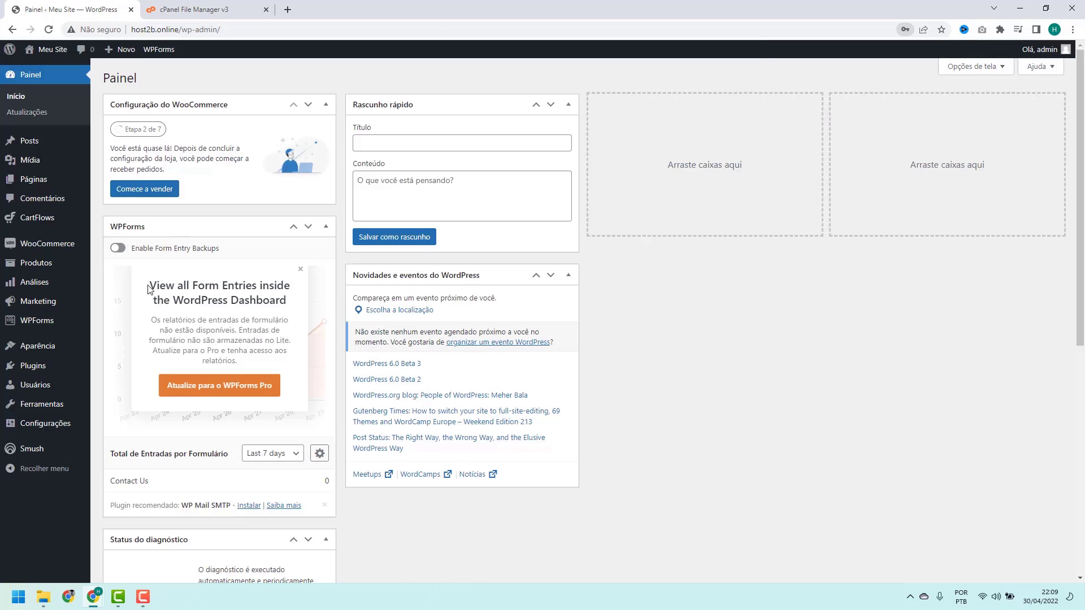
pyautogui.click(33, 366)
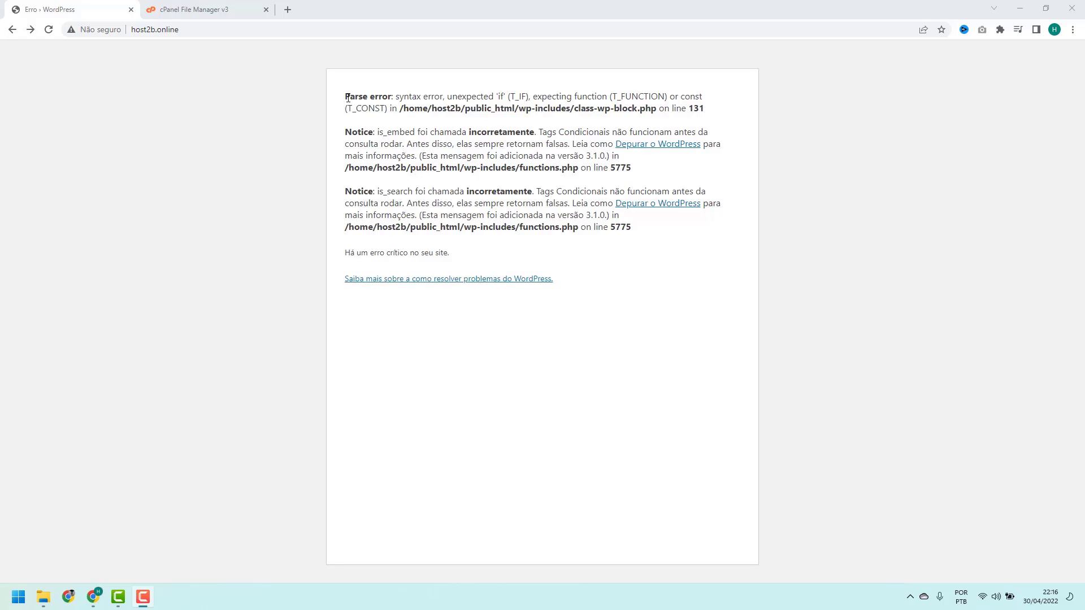
# Examine the new parse error on the site for the core folder, file name and line number involved
pyautogui.moveTo(344, 94); pyautogui.dragTo(391, 96)
pyautogui.click(393, 93)
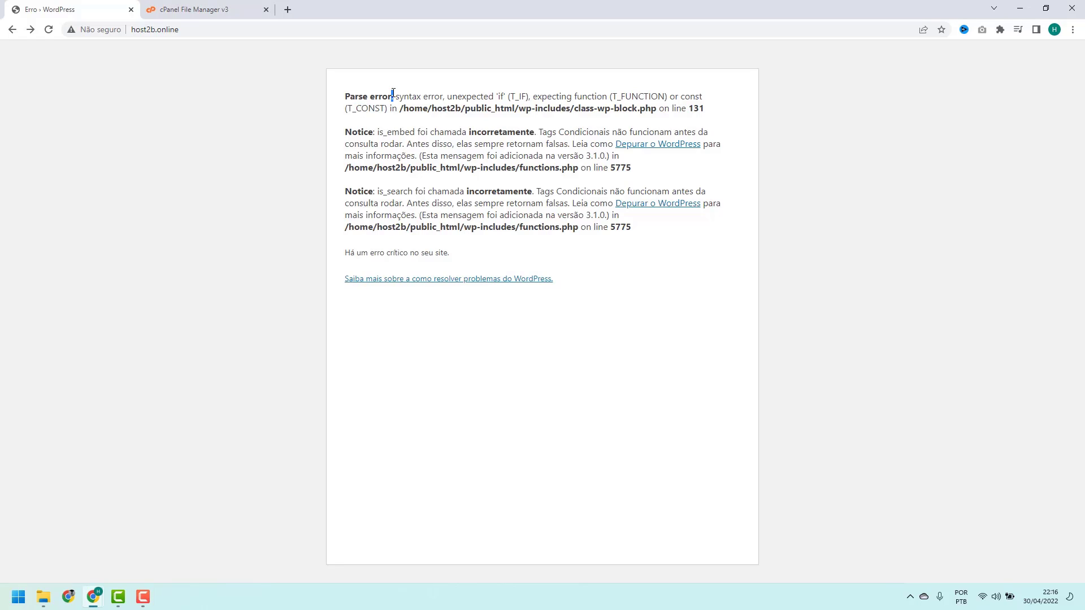
pyautogui.click(393, 93)
pyautogui.moveTo(466, 111); pyautogui.dragTo(503, 111)
pyautogui.click(516, 110)
pyautogui.moveTo(519, 112); pyautogui.dragTo(535, 108)
pyautogui.click(538, 108)
pyautogui.moveTo(518, 108); pyautogui.dragTo(570, 107)
pyautogui.click(570, 108)
pyautogui.moveTo(519, 109); pyautogui.dragTo(570, 109)
pyautogui.click(567, 108)
pyautogui.moveTo(518, 108); pyautogui.dragTo(704, 109)
pyautogui.click(691, 106)
# Switch to the cPanel File Manager and open version.php from the wp-includes folder for editing
pyautogui.click(208, 16)
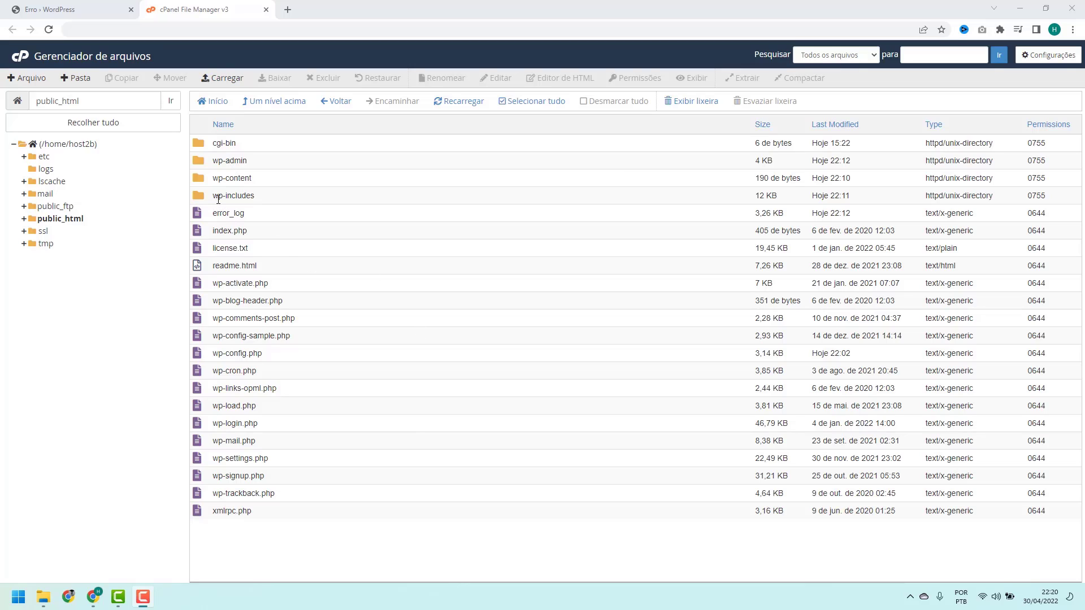
pyautogui.doubleClick(263, 198)
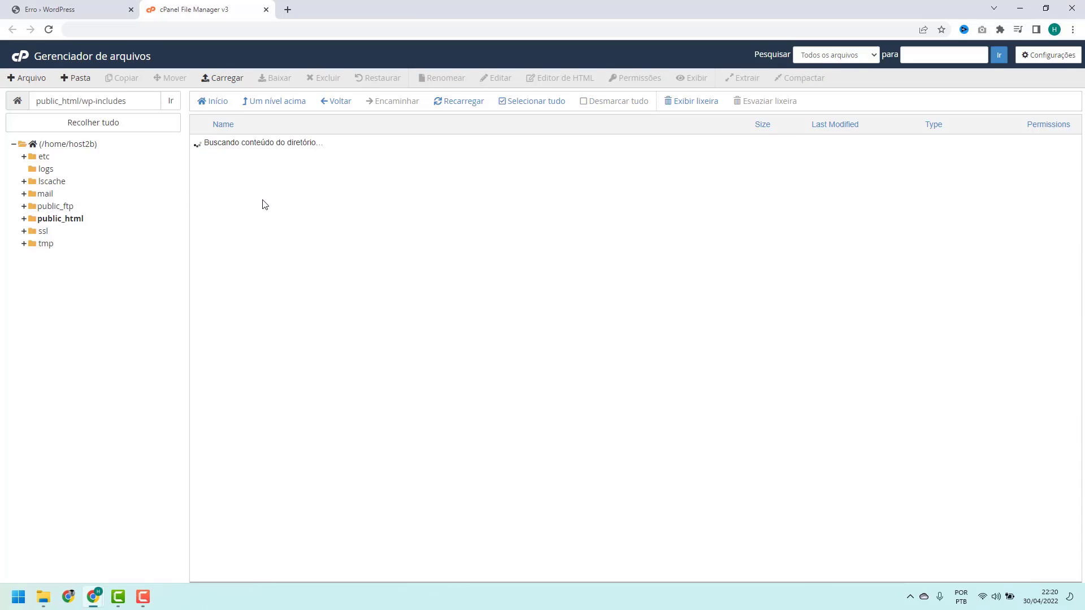
pyautogui.scroll(-20, 273, 160)
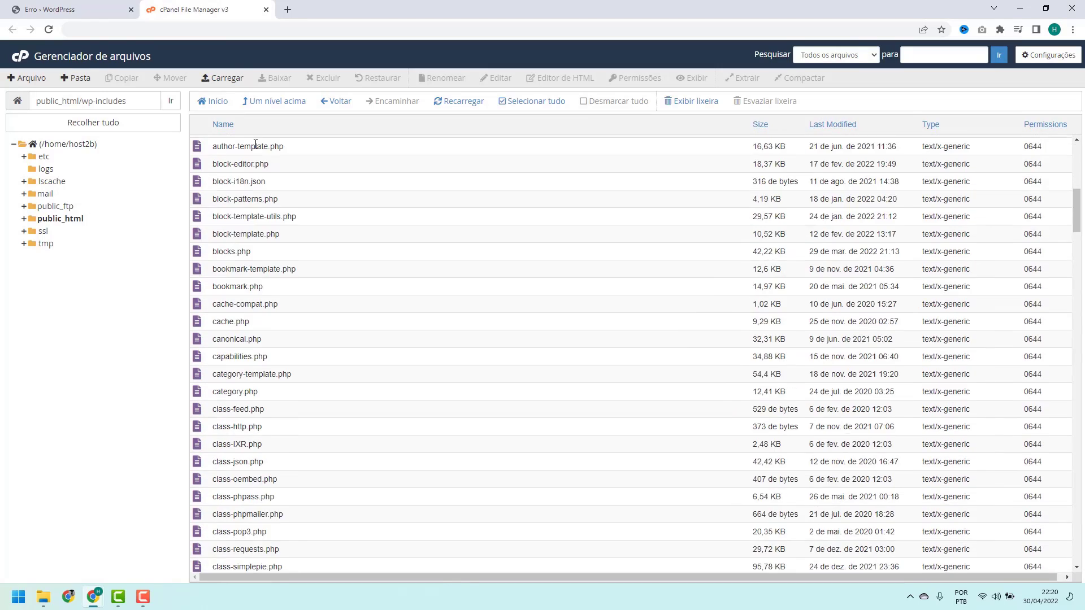
pyautogui.scroll(-20, 255, 144)
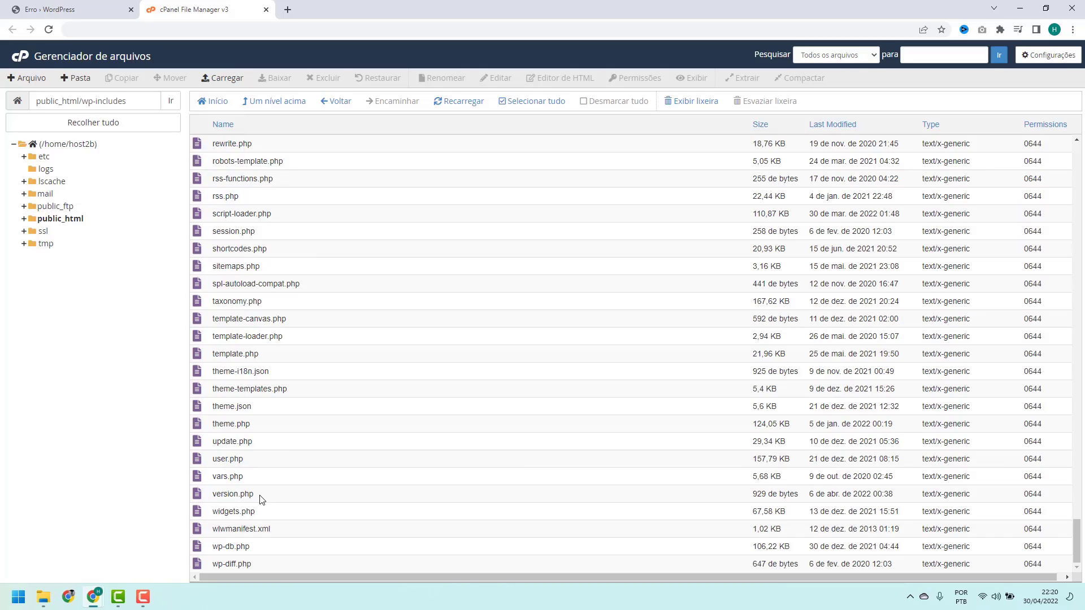
pyautogui.click(249, 496)
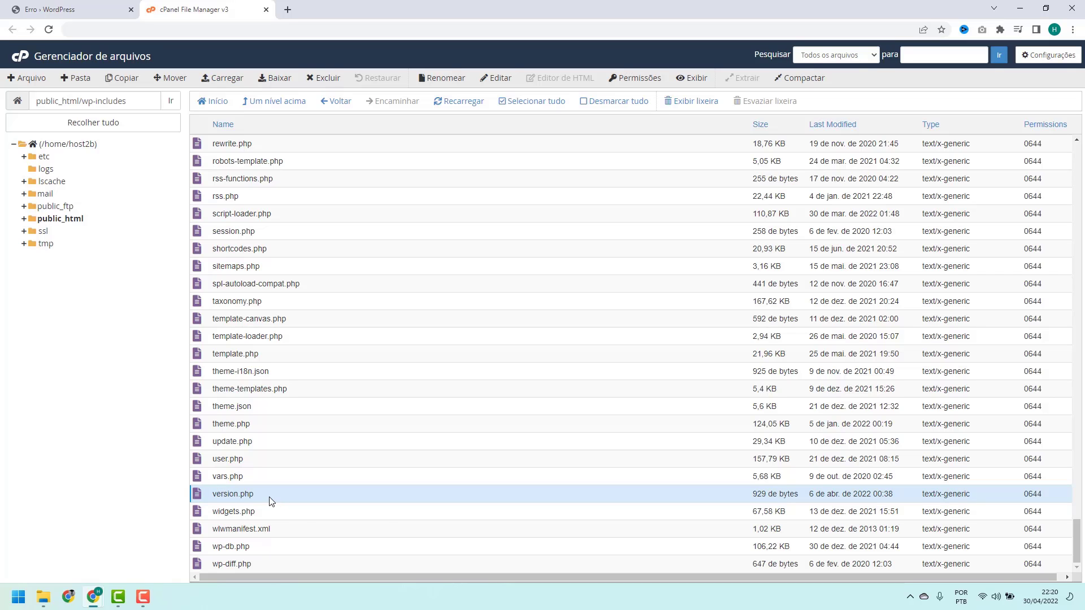
pyautogui.rightClick(269, 497)
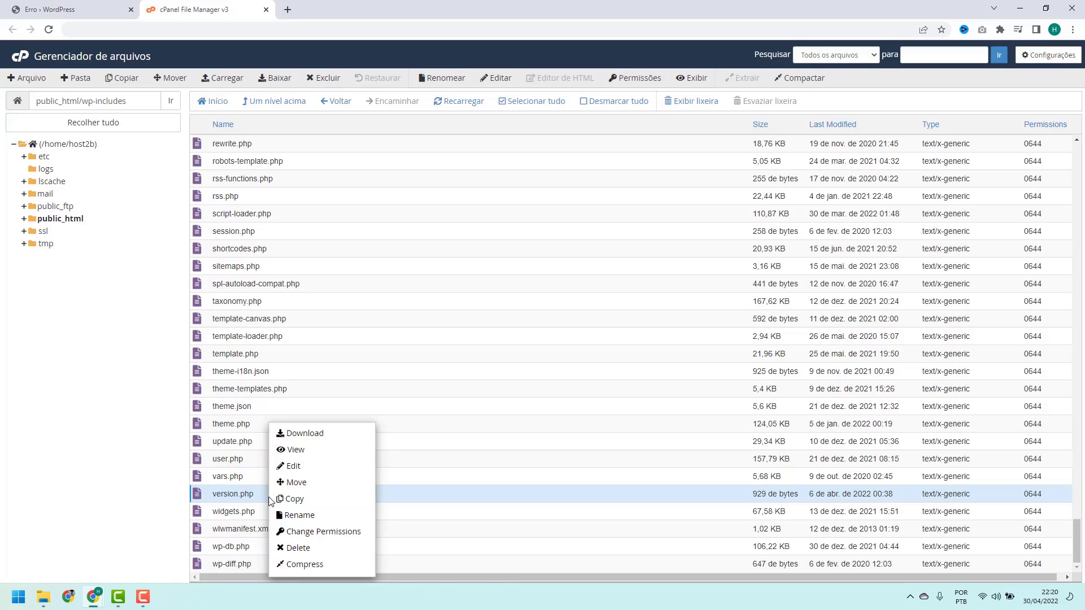
pyautogui.click(296, 469)
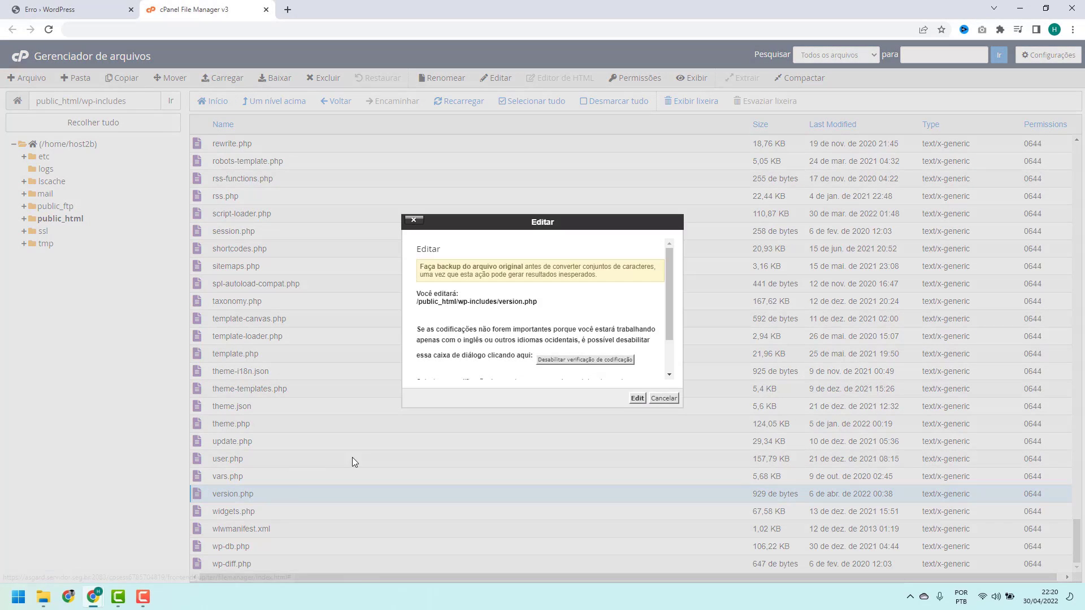
pyautogui.click(637, 399)
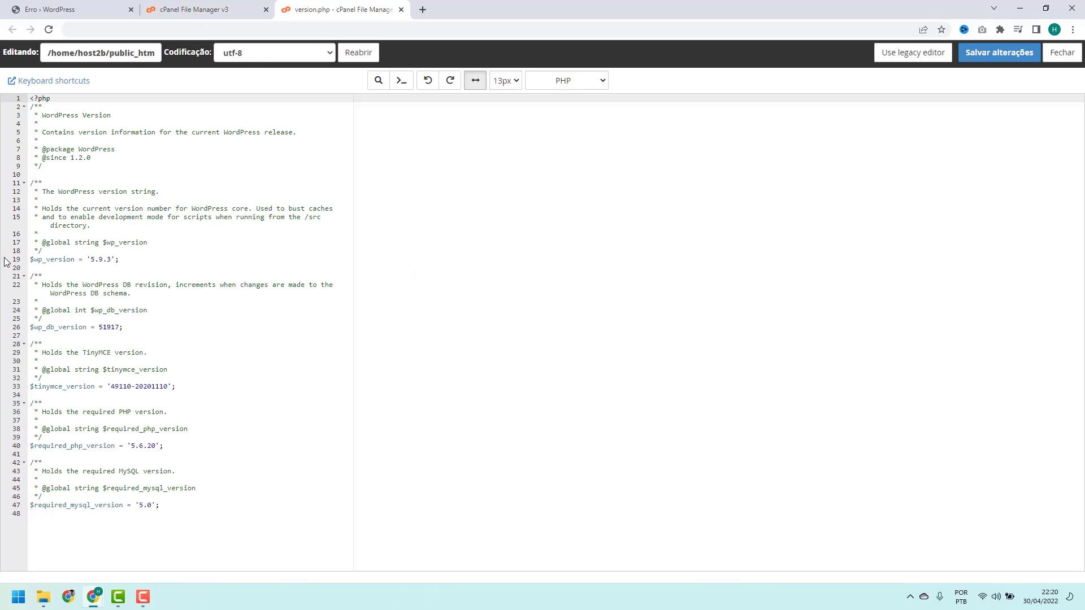
# Check the $wp_version value on line 19 of version.php, and close the file
pyautogui.click(34, 259)
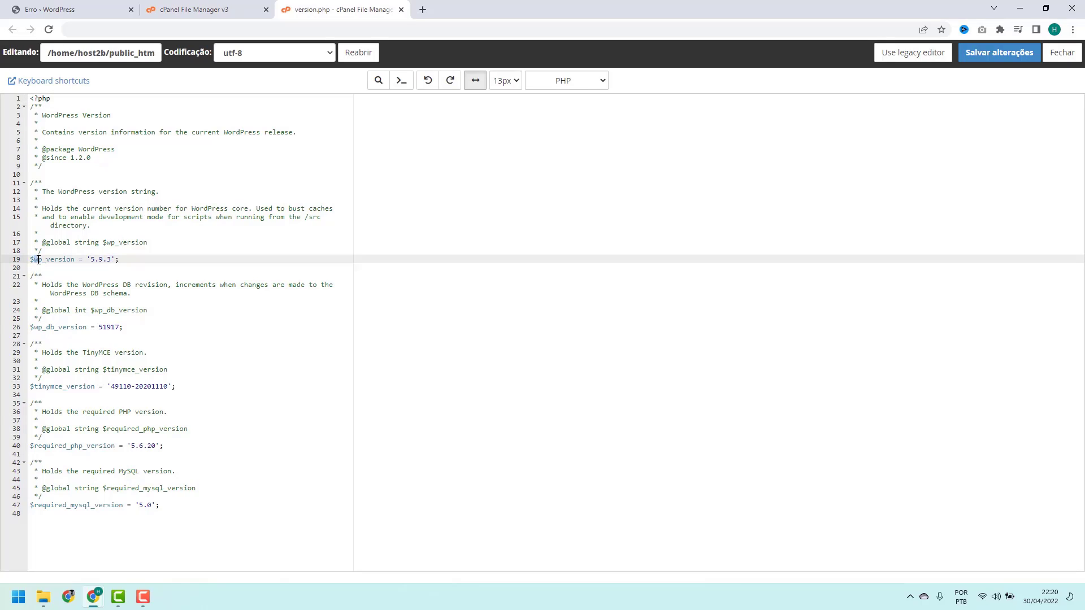
pyautogui.moveTo(49, 262); pyautogui.dragTo(111, 261)
pyautogui.click(110, 260)
pyautogui.moveTo(112, 260); pyautogui.dragTo(92, 261)
pyautogui.click(402, 9)
# Open wordpress.org in a new browser tab and go to its Get WordPress page
pyautogui.click(288, 9)
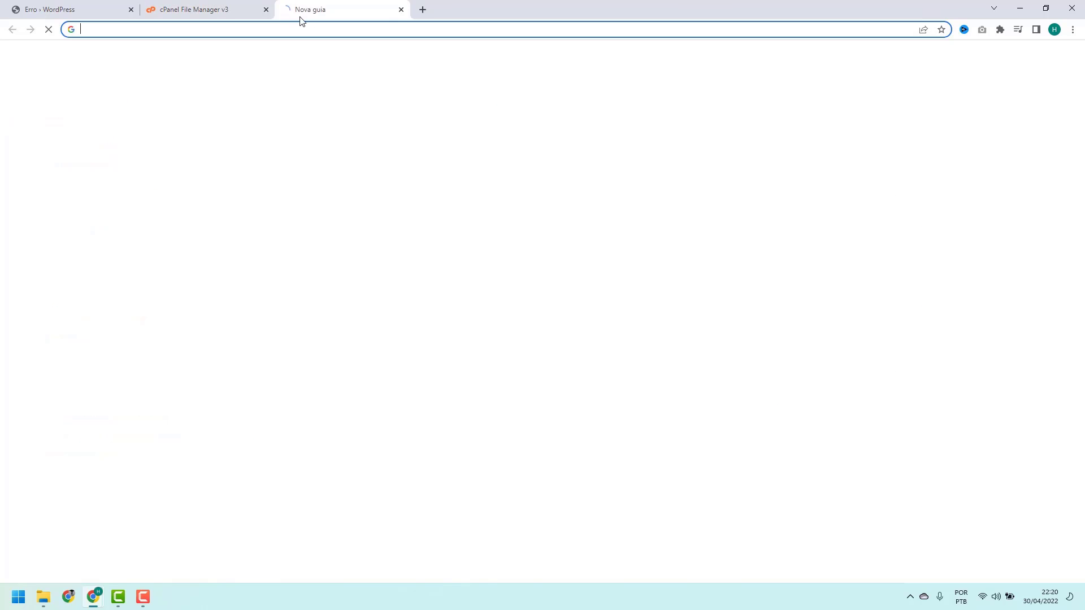
pyautogui.write('wor')
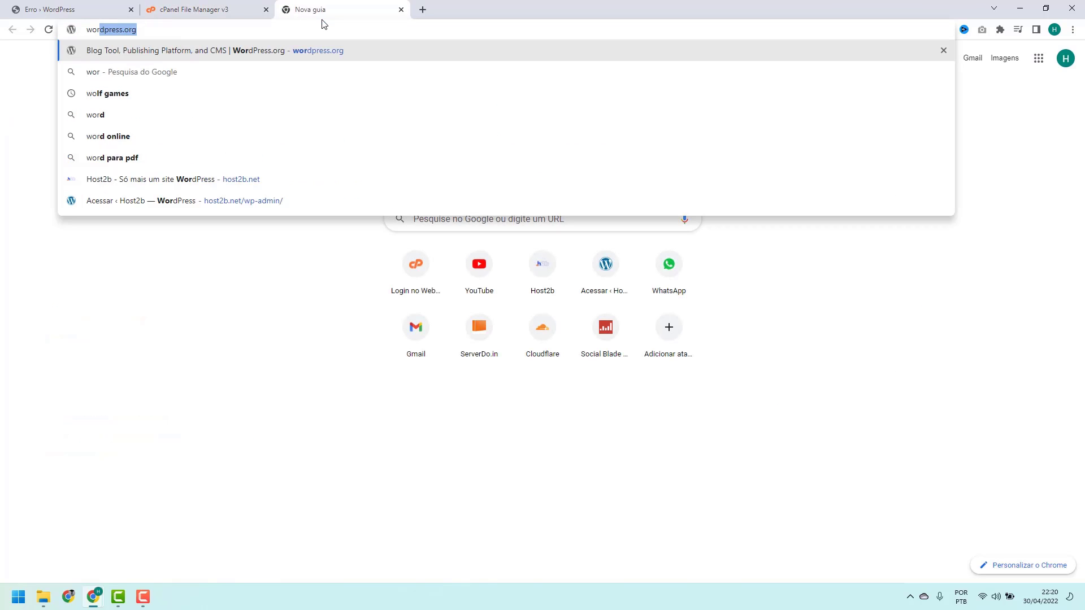
pyautogui.write('dpress.org')
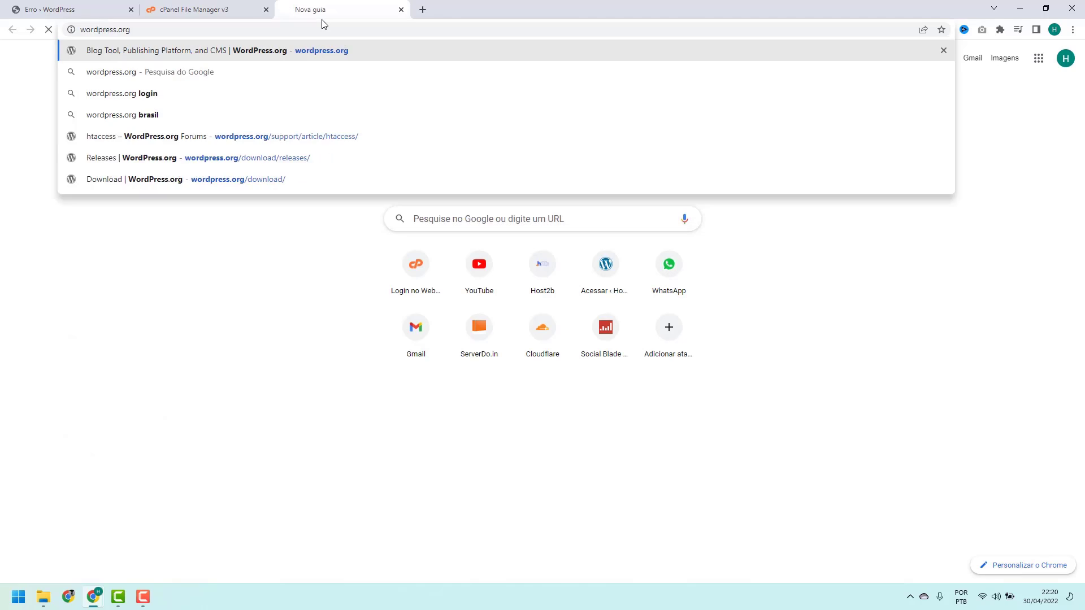
pyautogui.press('Return')
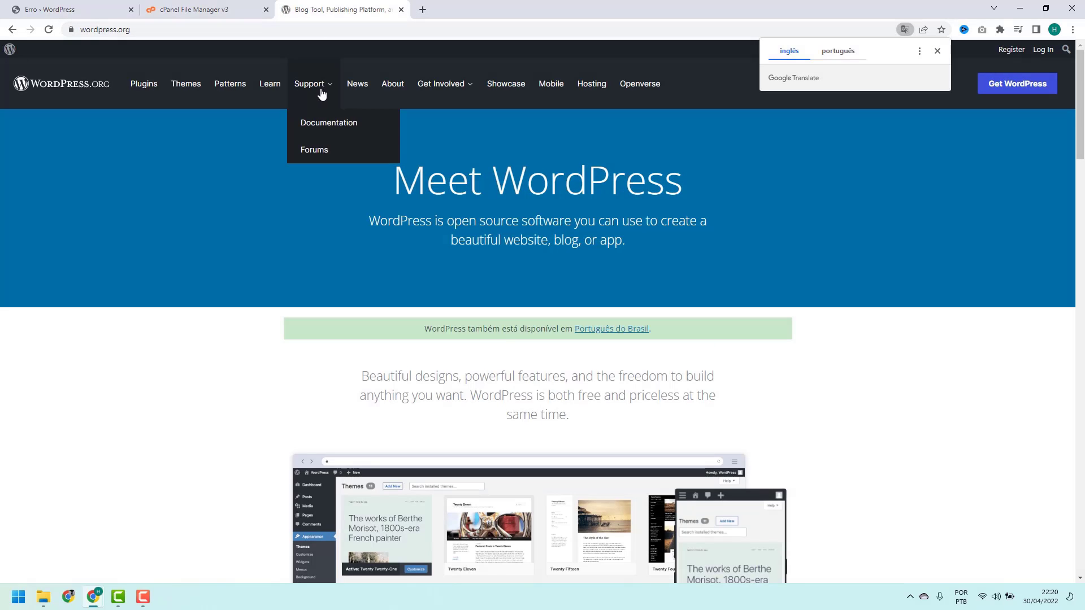
pyautogui.click(935, 51)
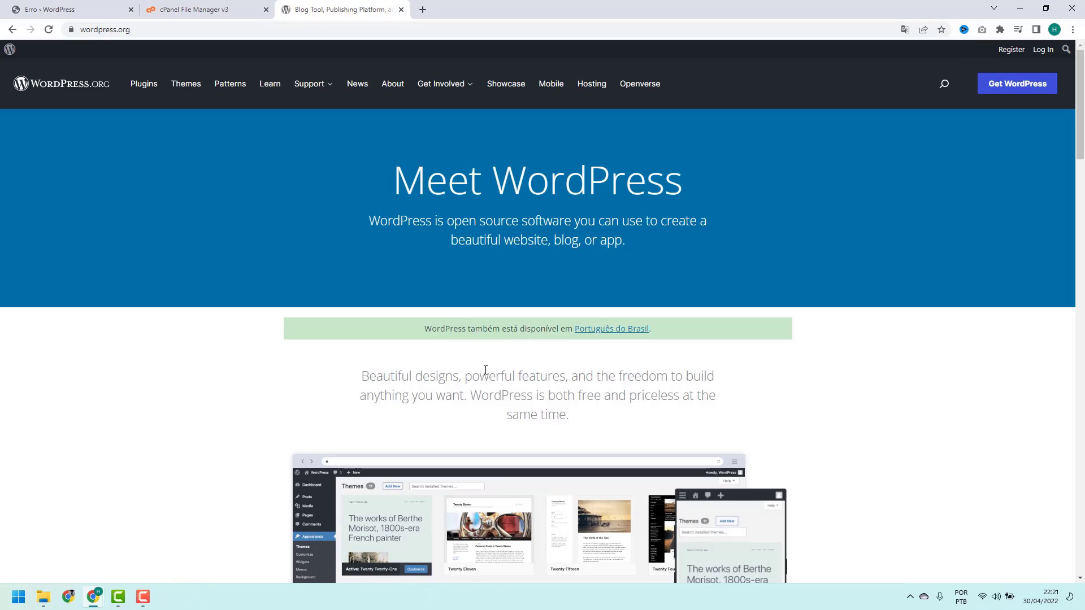
pyautogui.click(1011, 89)
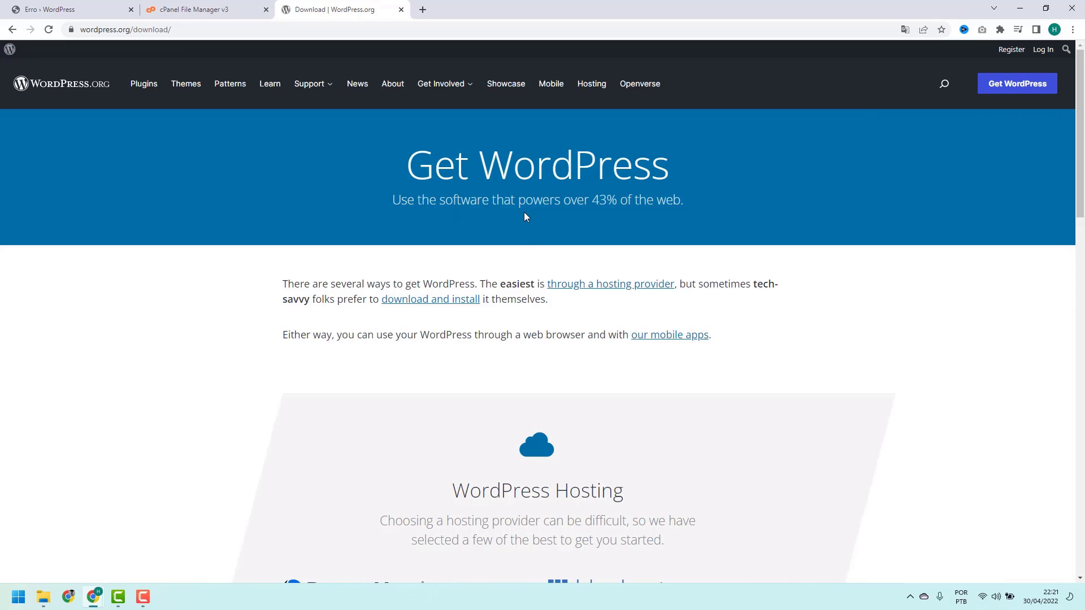
# Open the archive of all WordPress releases from the additional resources on the download page
pyautogui.scroll(-12, 510, 194)
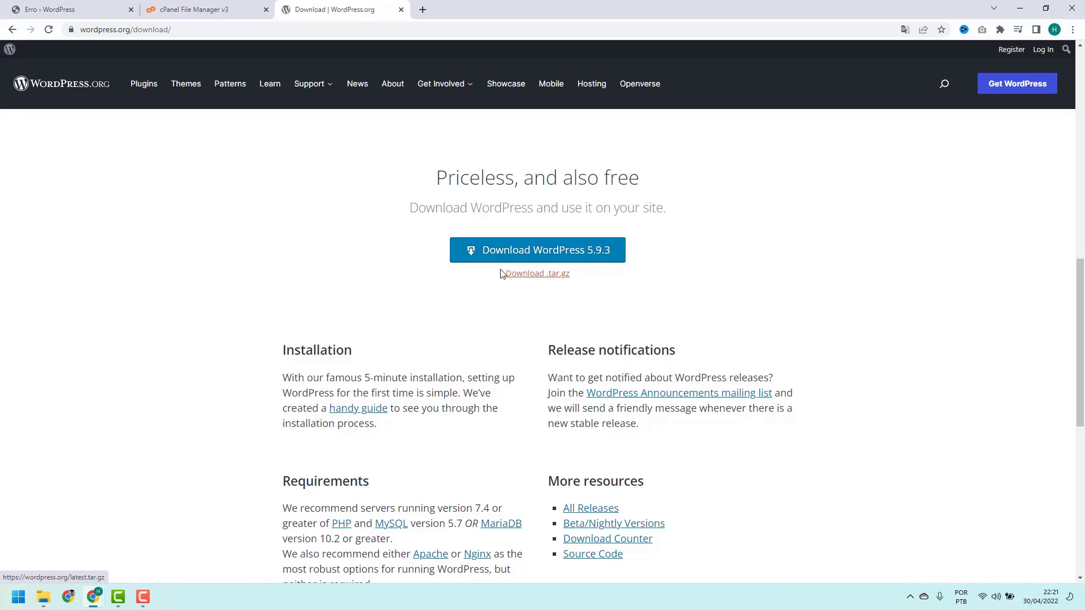
pyautogui.scroll(-2, 521, 266)
pyautogui.scroll(-2, 524, 267)
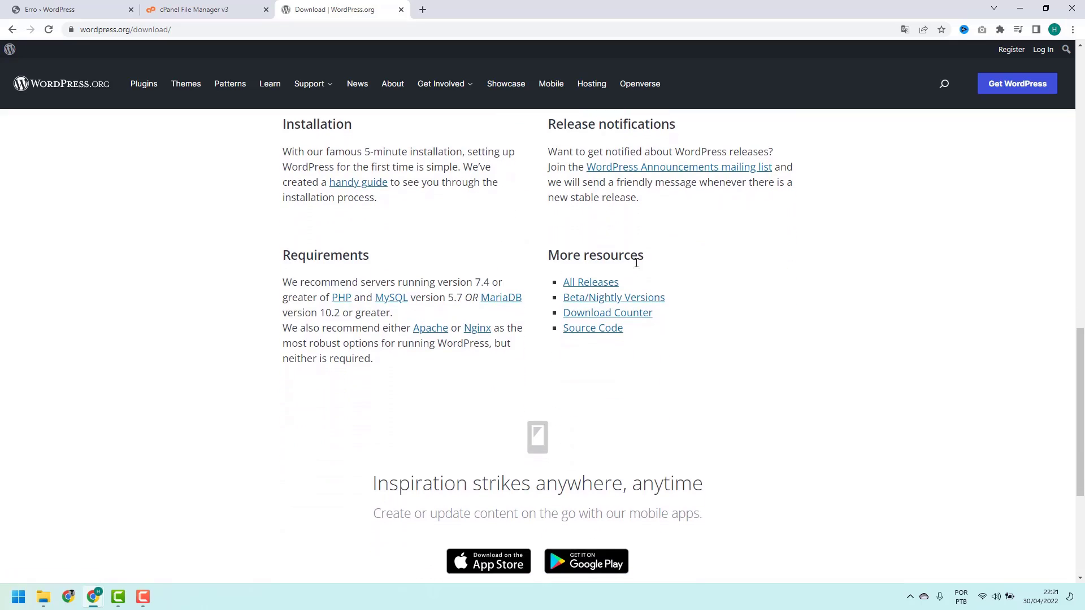
pyautogui.click(591, 284)
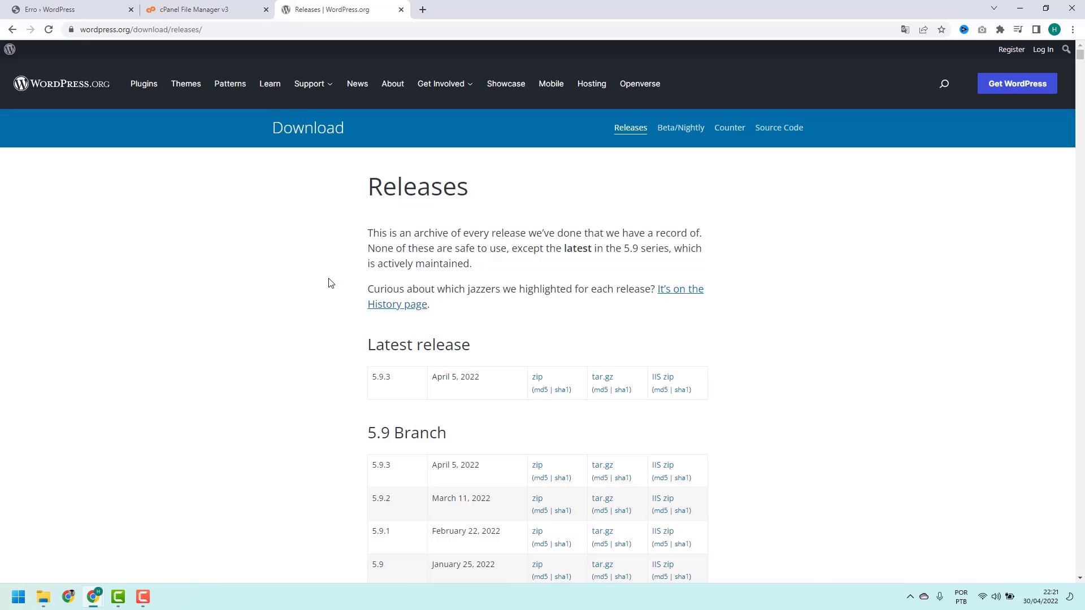
# Examine the release archive's branches and version numbers for the one matching the site's installed WordPress version
pyautogui.scroll(-7, 332, 316)
pyautogui.scroll(-20, 332, 317)
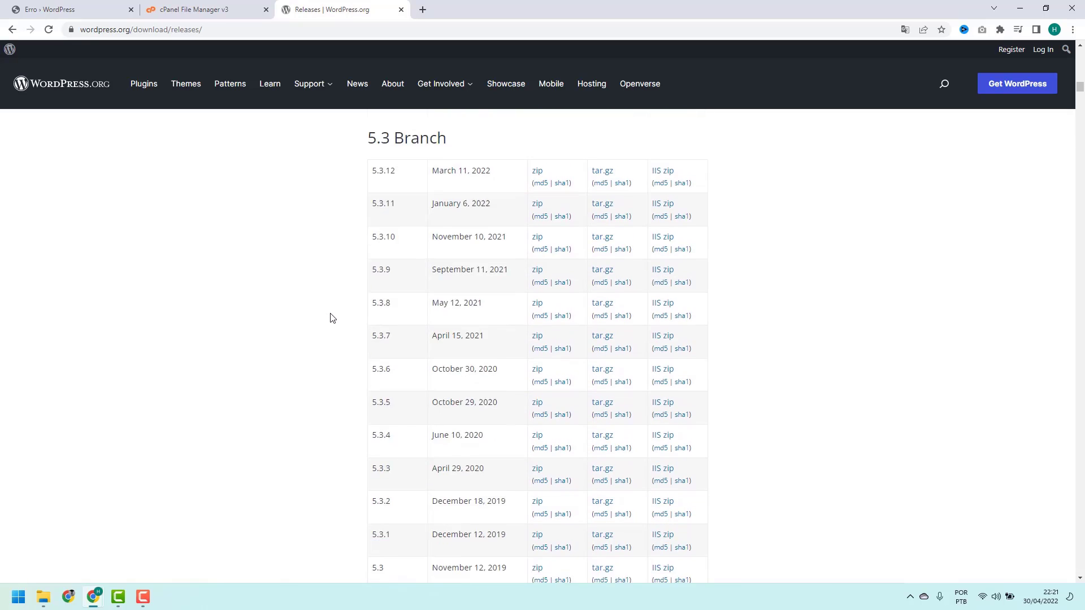
pyautogui.scroll(20, 332, 317)
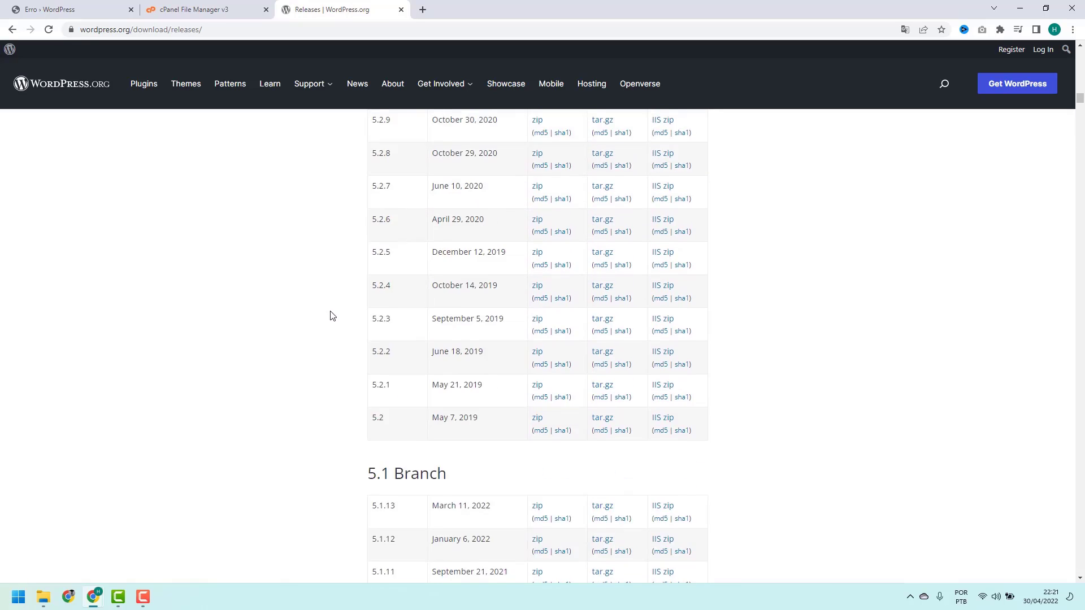
pyautogui.scroll(20, 332, 317)
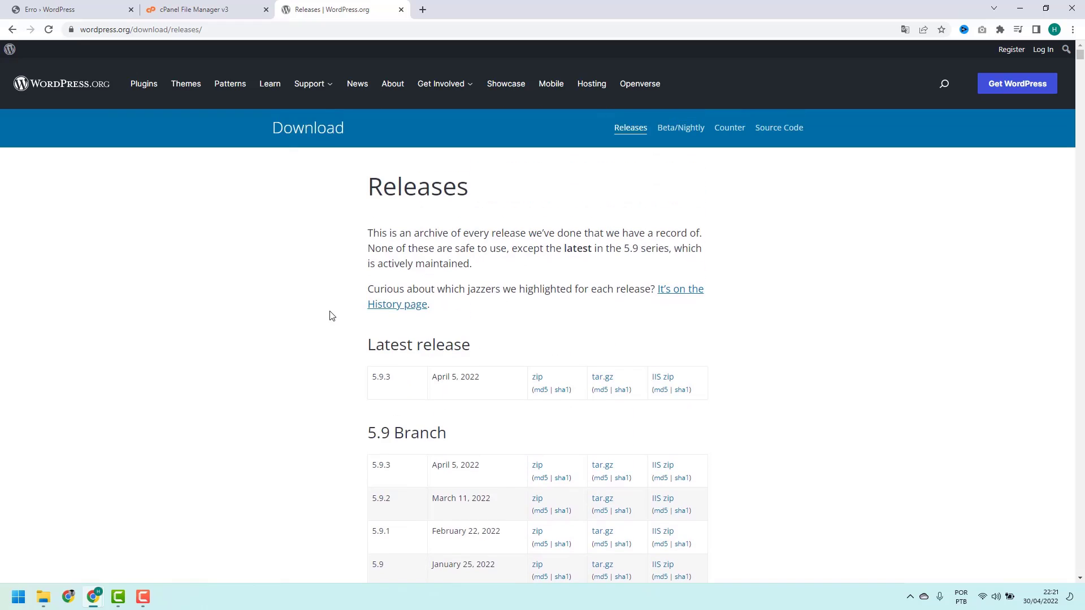
pyautogui.scroll(-2, 332, 317)
pyautogui.scroll(-1, 332, 316)
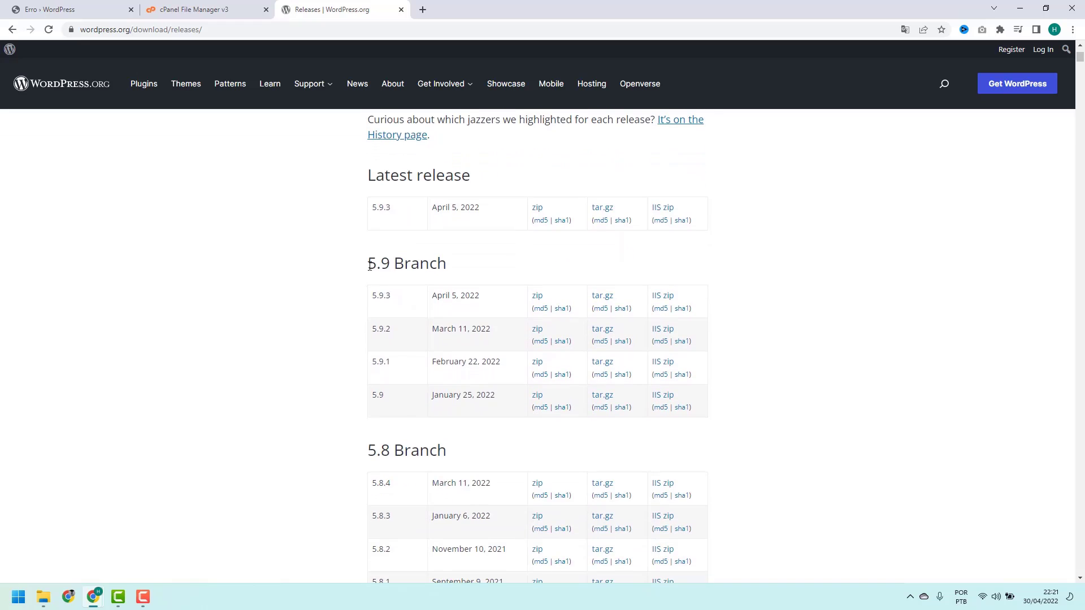
pyautogui.moveTo(368, 263); pyautogui.dragTo(390, 263)
pyautogui.moveTo(374, 300); pyautogui.dragTo(380, 298)
pyautogui.scroll(-16, 370, 315)
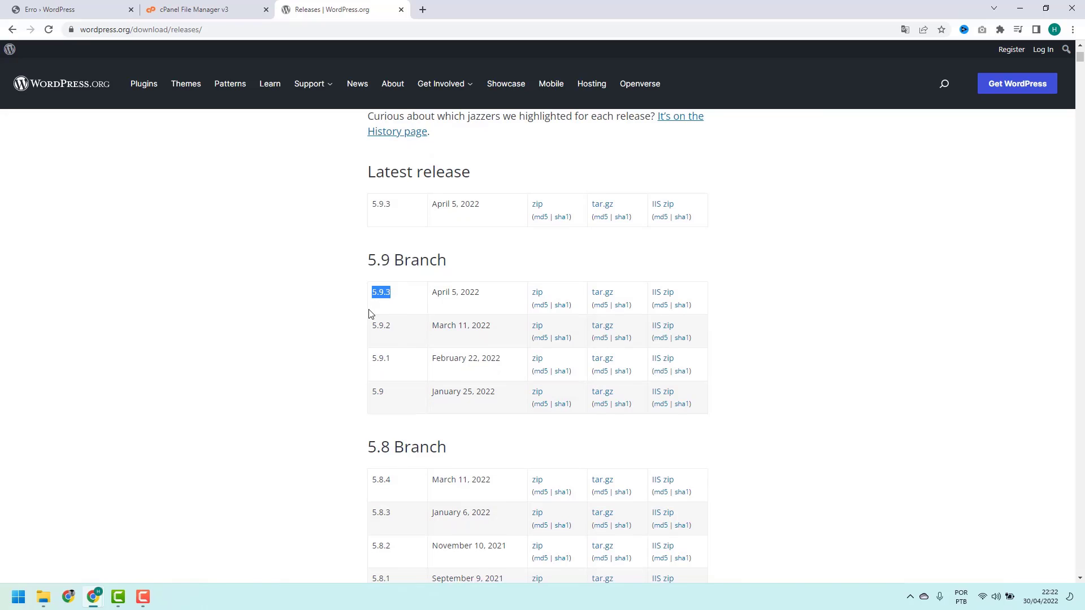
pyautogui.scroll(-1, 354, 399)
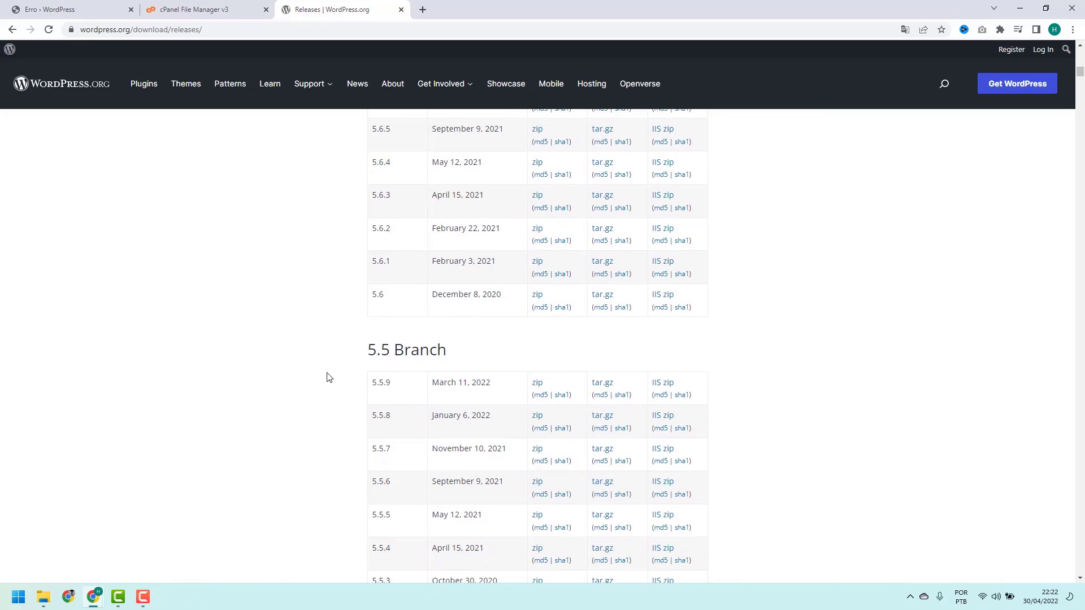
pyautogui.moveTo(374, 385); pyautogui.dragTo(391, 385)
pyautogui.click(381, 386)
pyautogui.scroll(-6, 398, 388)
pyautogui.scroll(16, 395, 396)
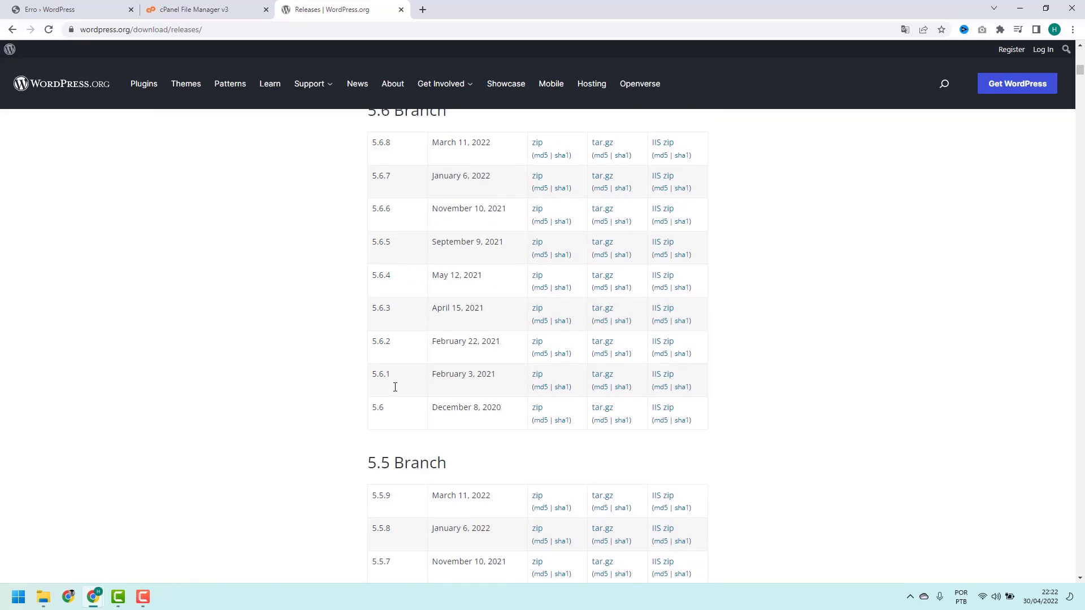
pyautogui.scroll(10, 395, 391)
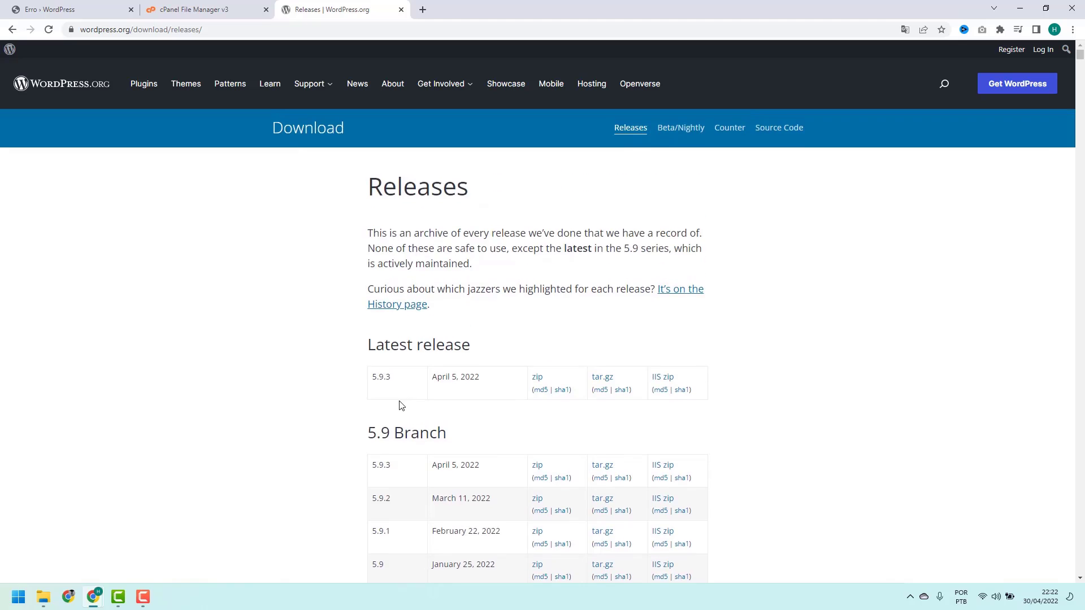
# Download the zip package of WordPress 5.9.3 from the 5.9 Branch list
pyautogui.scroll(-3, 399, 405)
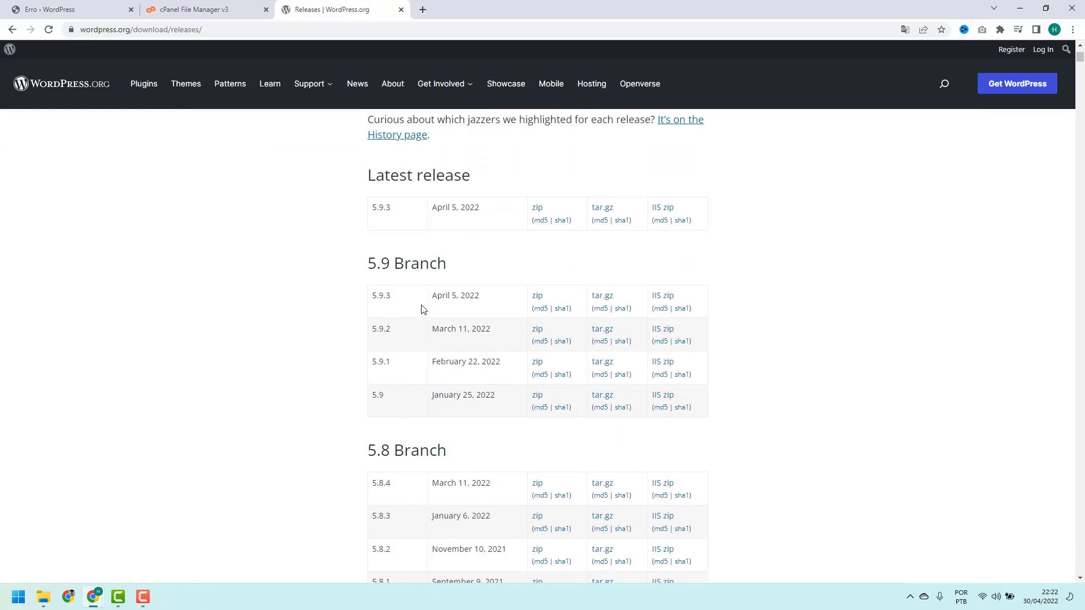
pyautogui.doubleClick(377, 297)
pyautogui.click(379, 297)
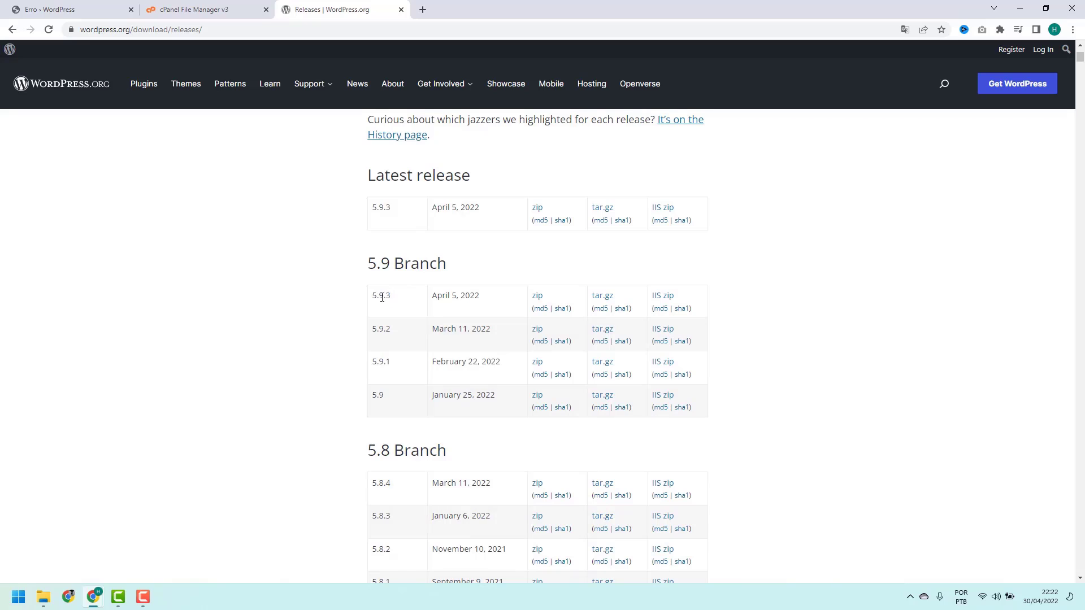
pyautogui.click(537, 298)
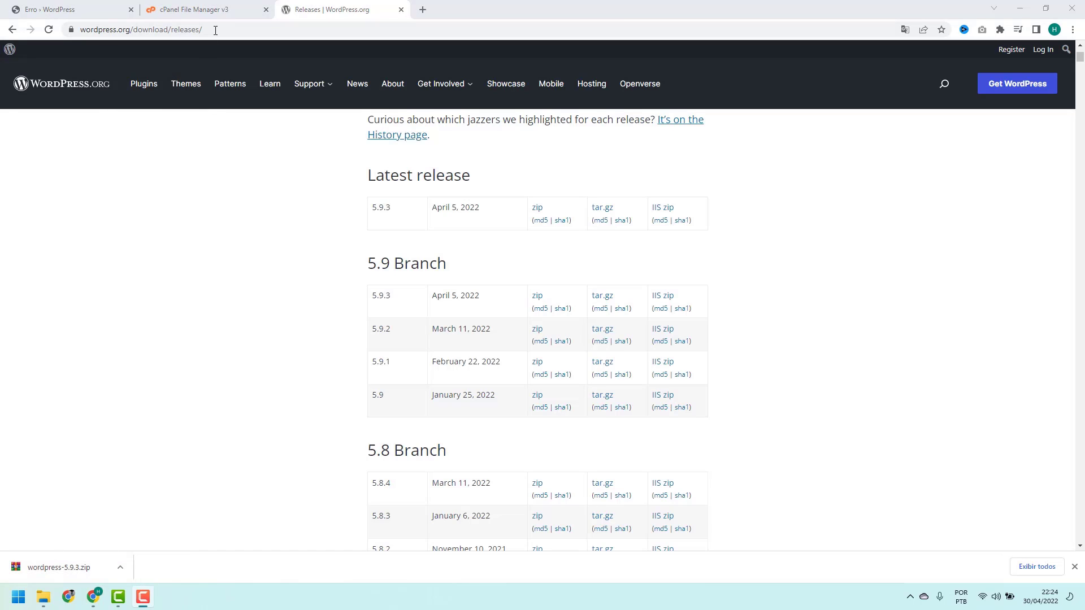
# Return to the cPanel File Manager and upload wordpress-5.9.3.zip from Downloads into the public_html folder
pyautogui.click(223, 14)
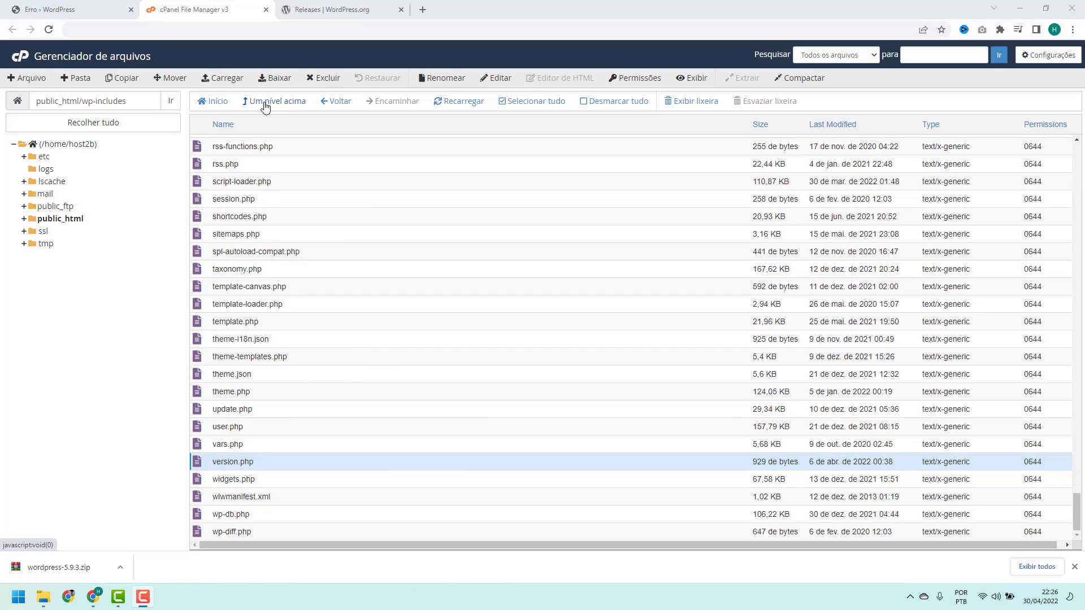
pyautogui.click(286, 105)
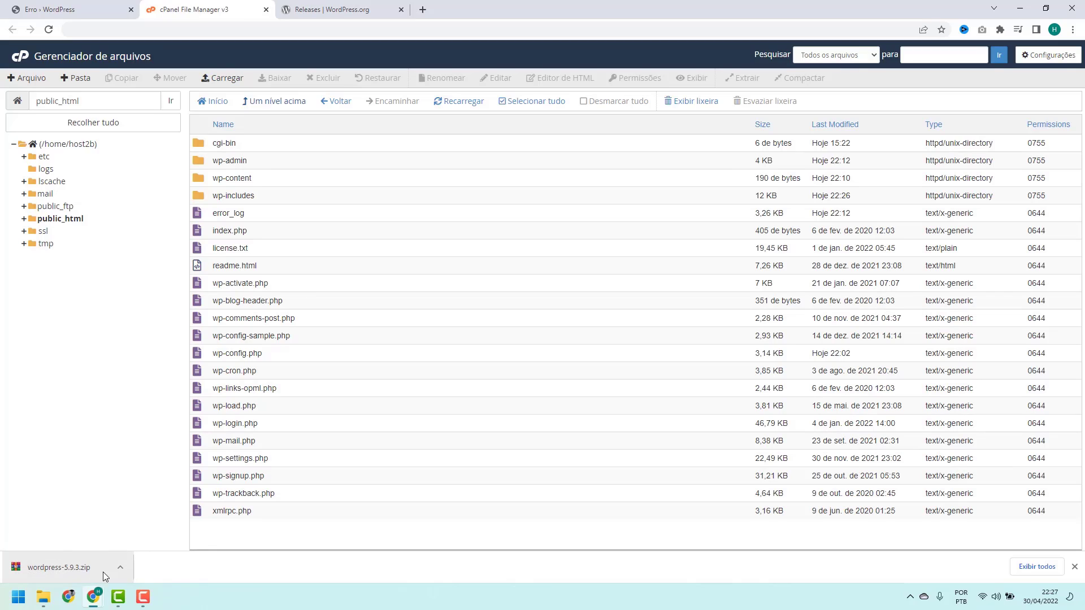
pyautogui.click(221, 83)
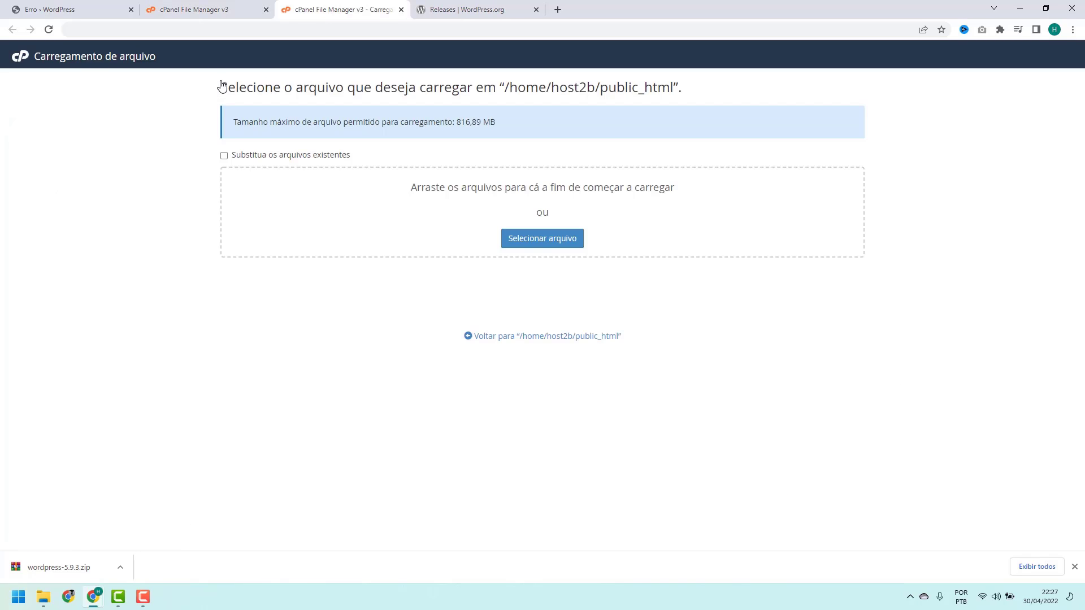
pyautogui.click(538, 243)
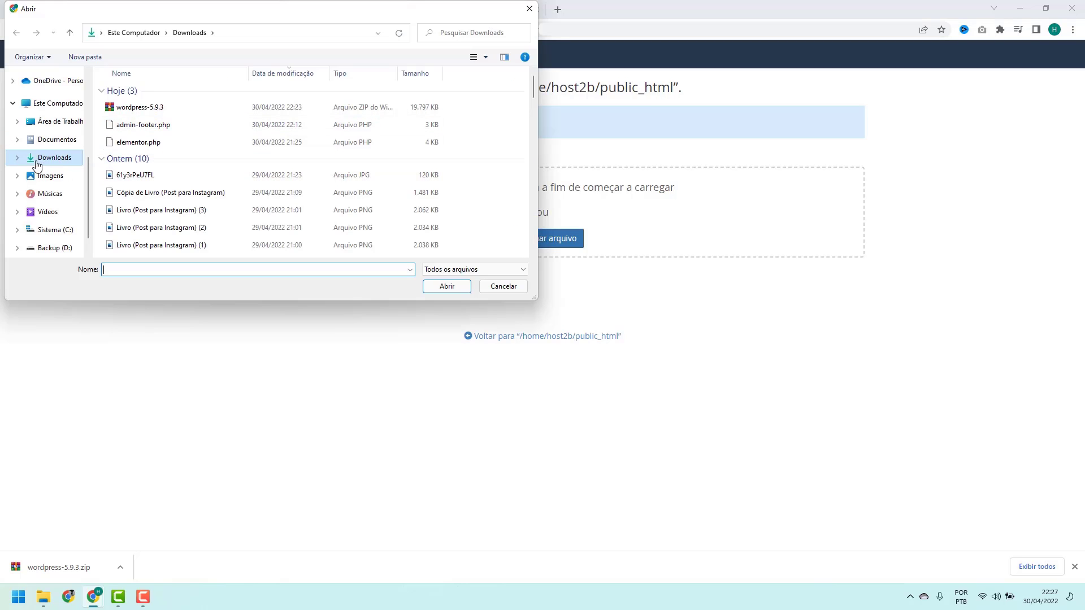
pyautogui.click(135, 111)
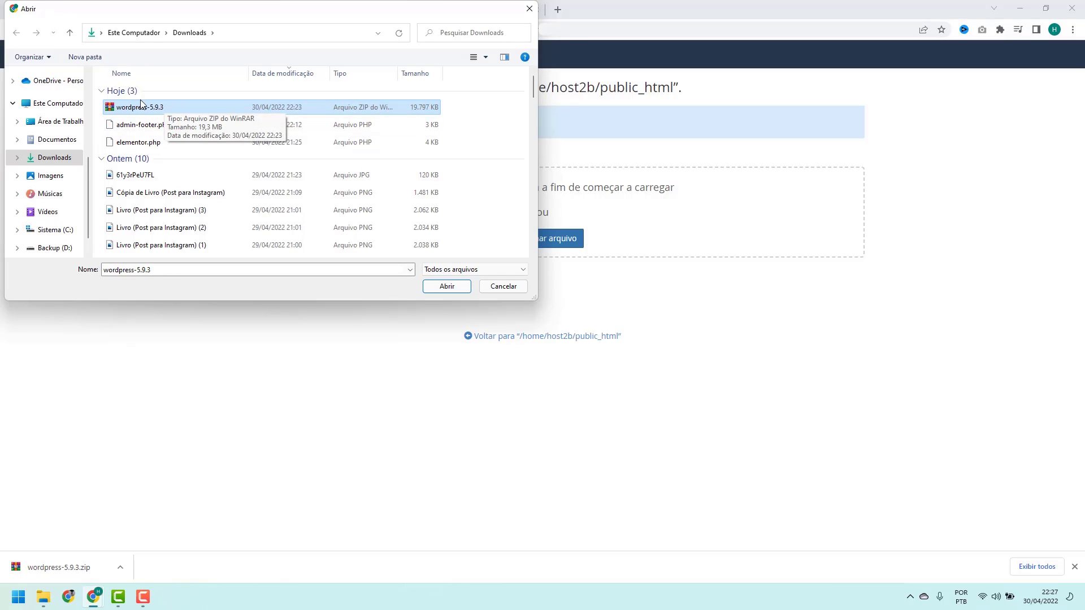
pyautogui.click(450, 288)
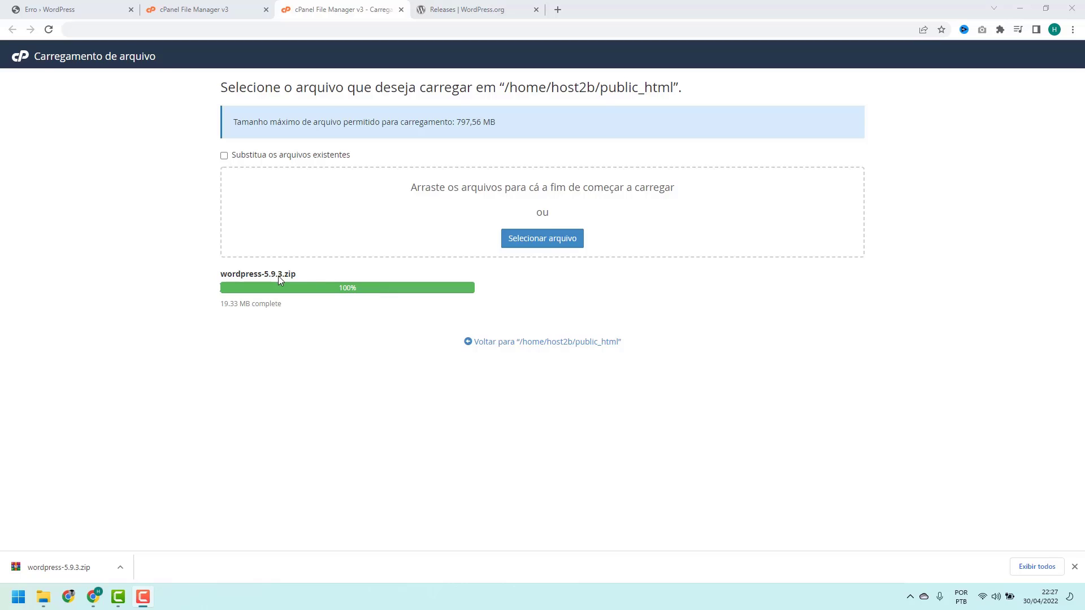
# Return to the public_html folder and extract wordpress-5.9.3.zip into /public_html
pyautogui.click(493, 342)
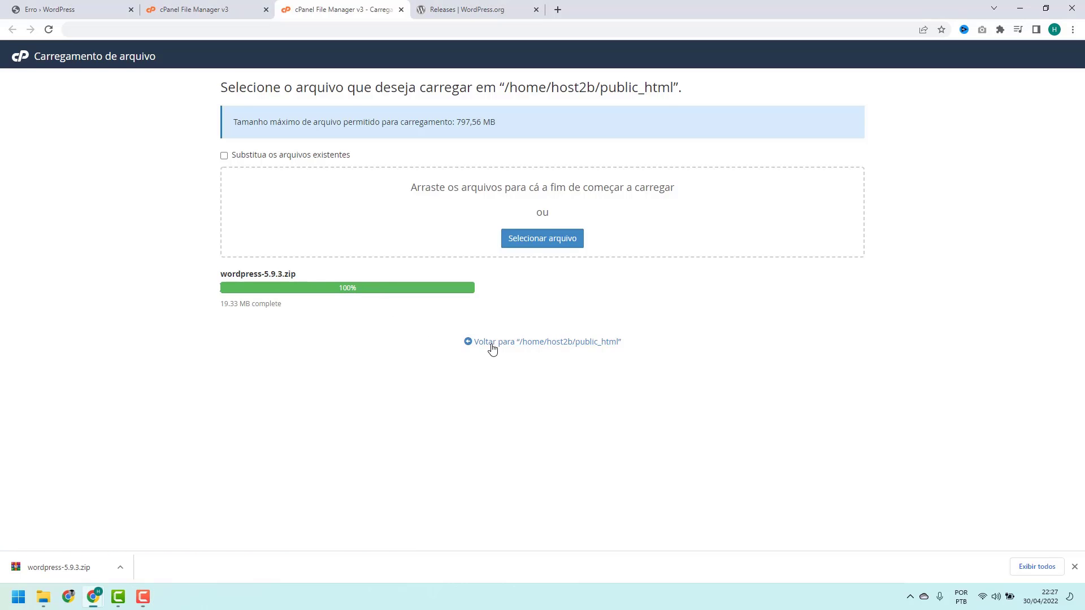
pyautogui.click(309, 289)
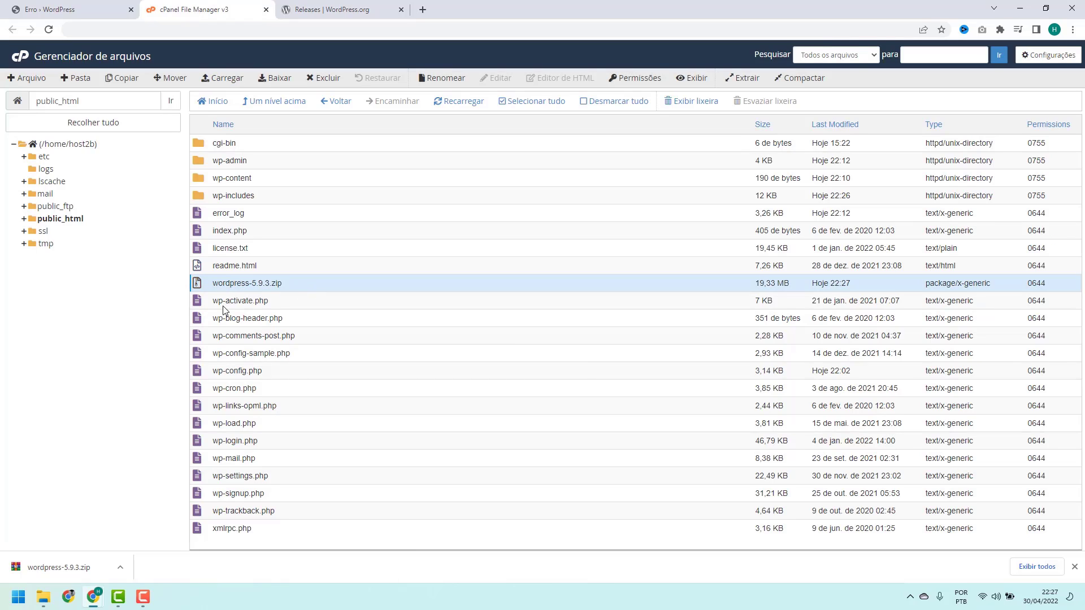
pyautogui.rightClick(295, 289)
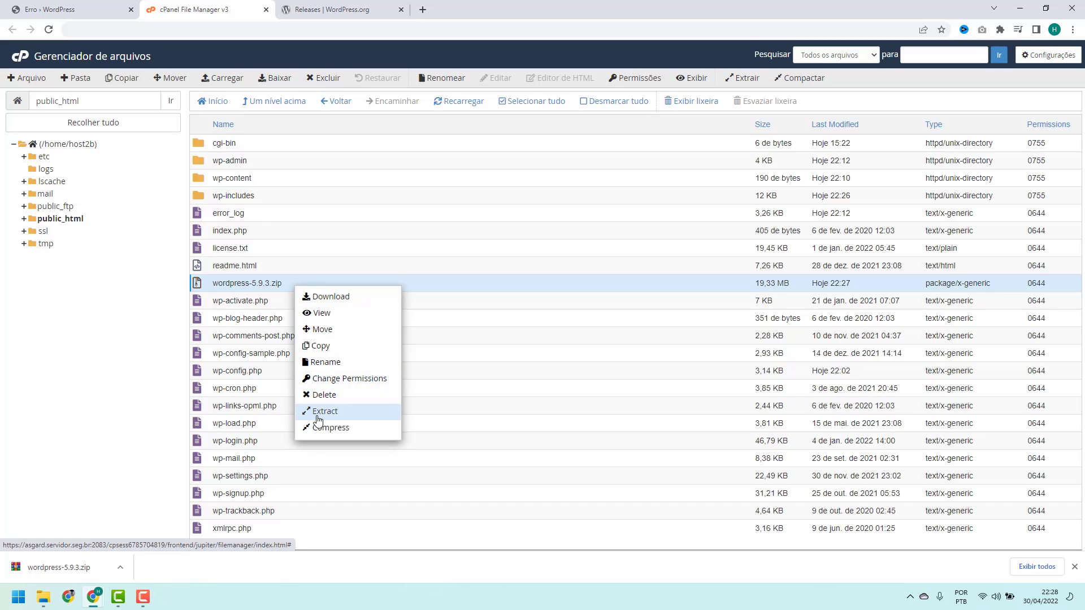
pyautogui.click(283, 286)
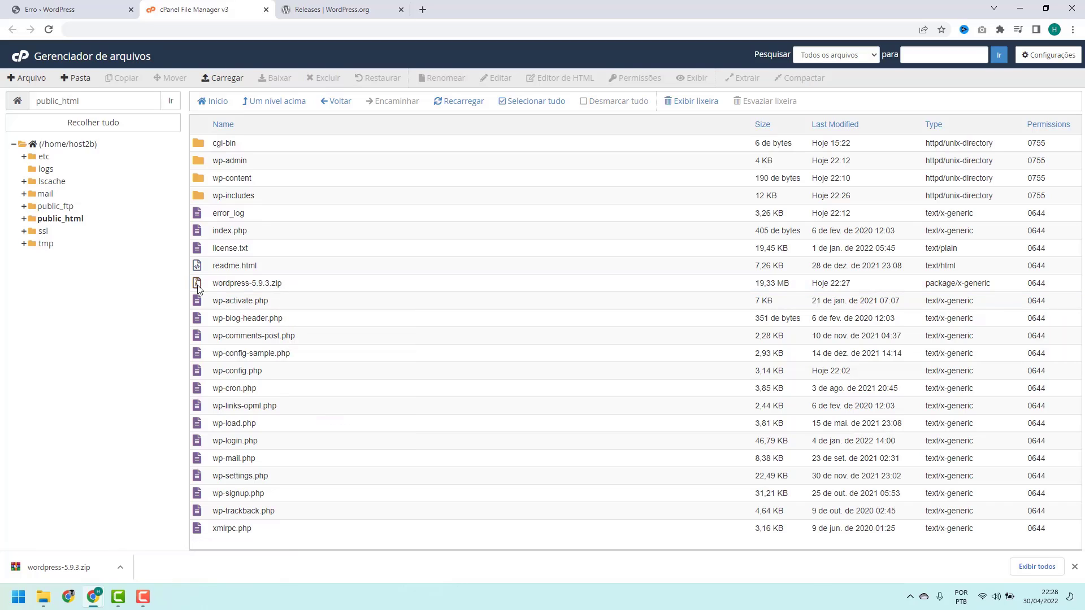
pyautogui.click(294, 291)
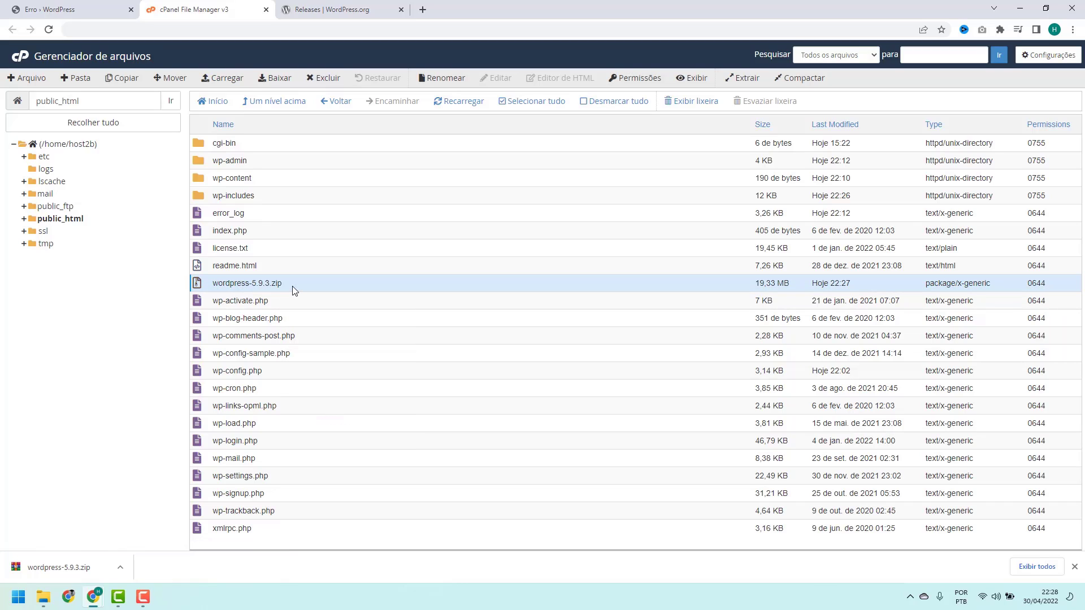
pyautogui.rightClick(294, 289)
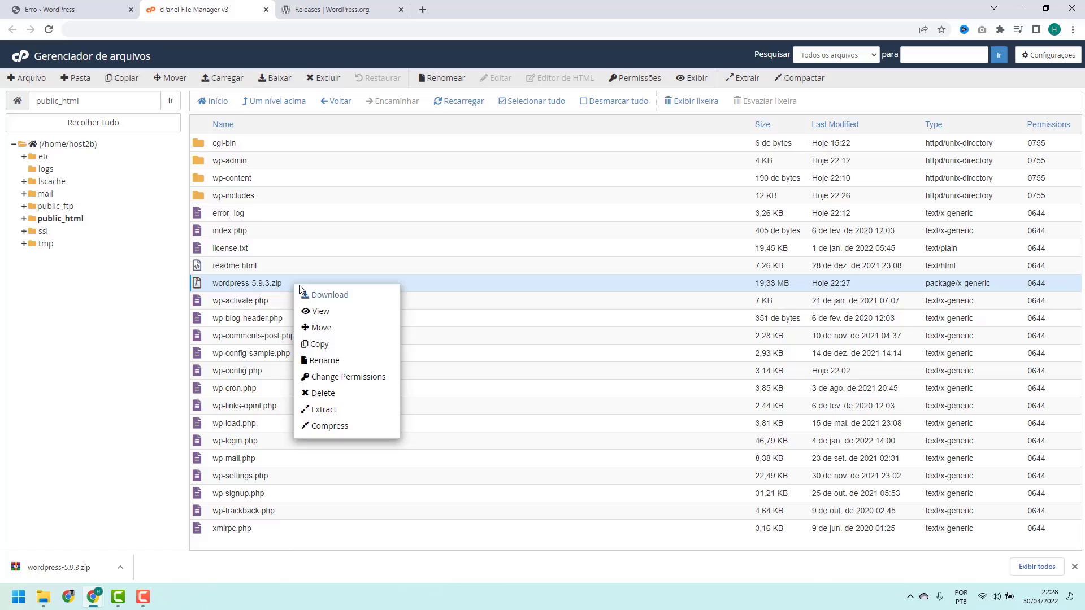
pyautogui.click(331, 412)
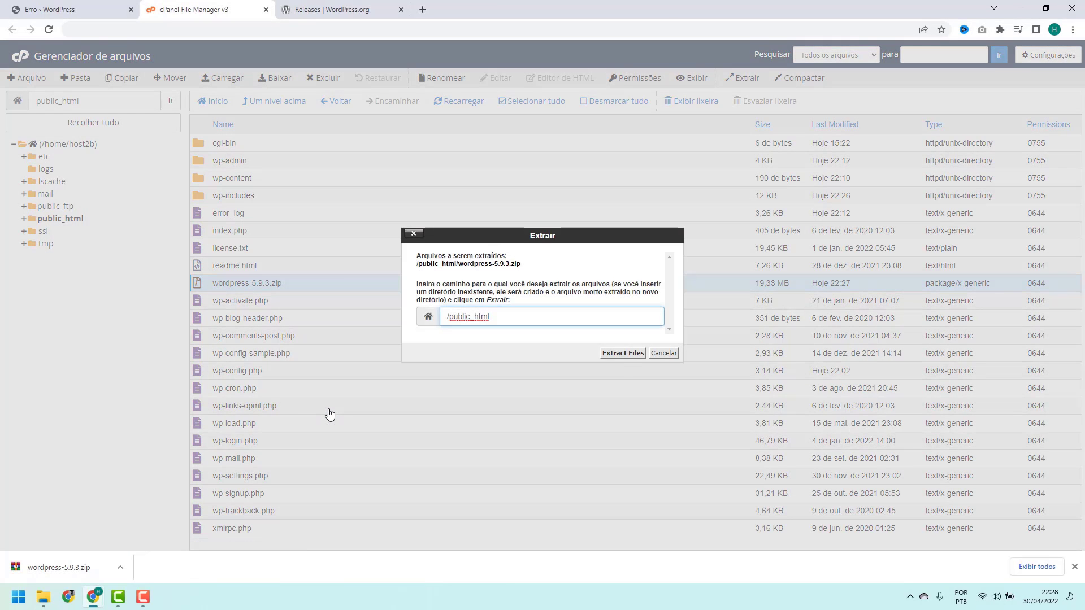
pyautogui.click(622, 353)
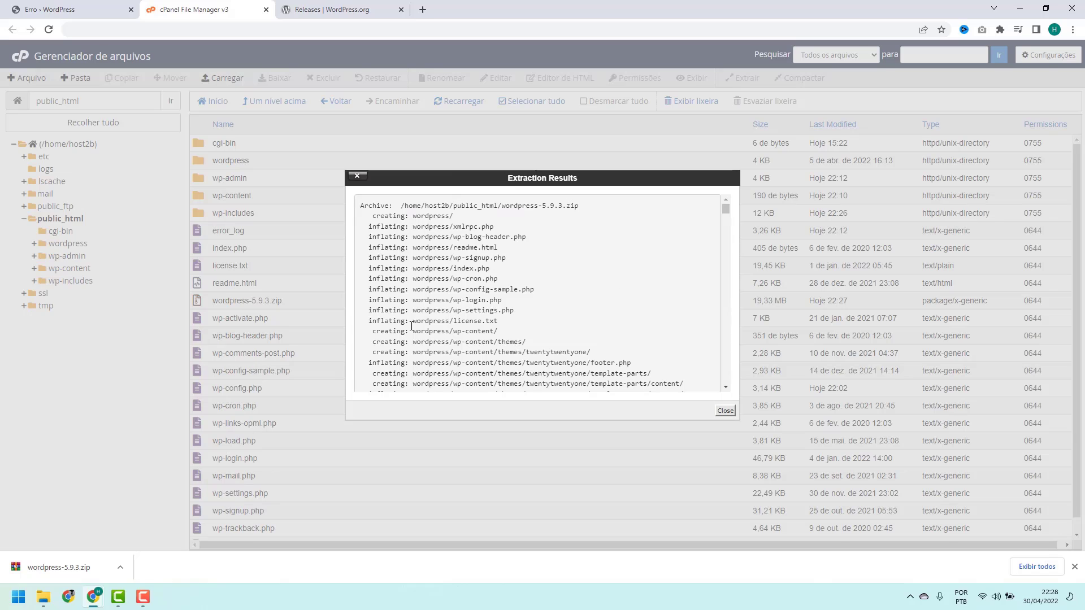
pyautogui.scroll(-10, 421, 314)
pyautogui.scroll(15, 422, 318)
pyautogui.click(725, 412)
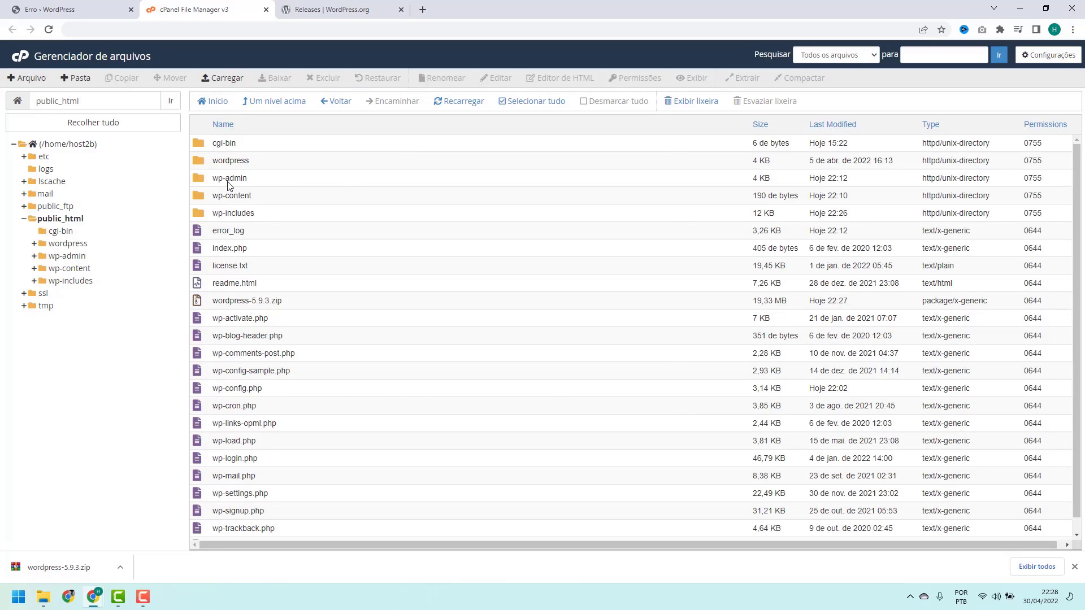
# Examine the contents of the extracted wordpress folder and the existing site files in public_html
pyautogui.doubleClick(267, 164)
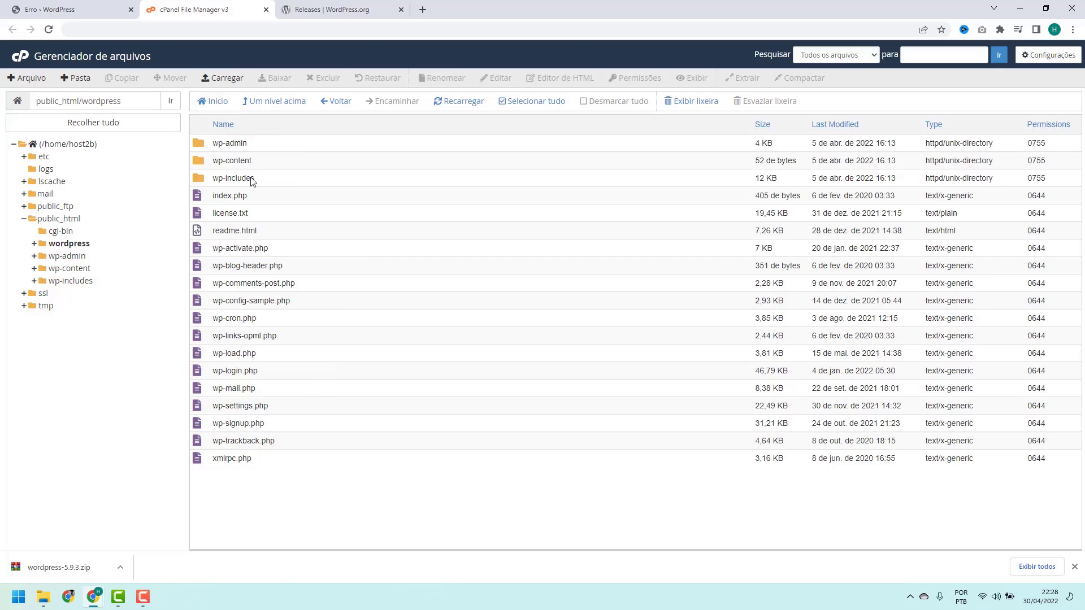
pyautogui.click(265, 109)
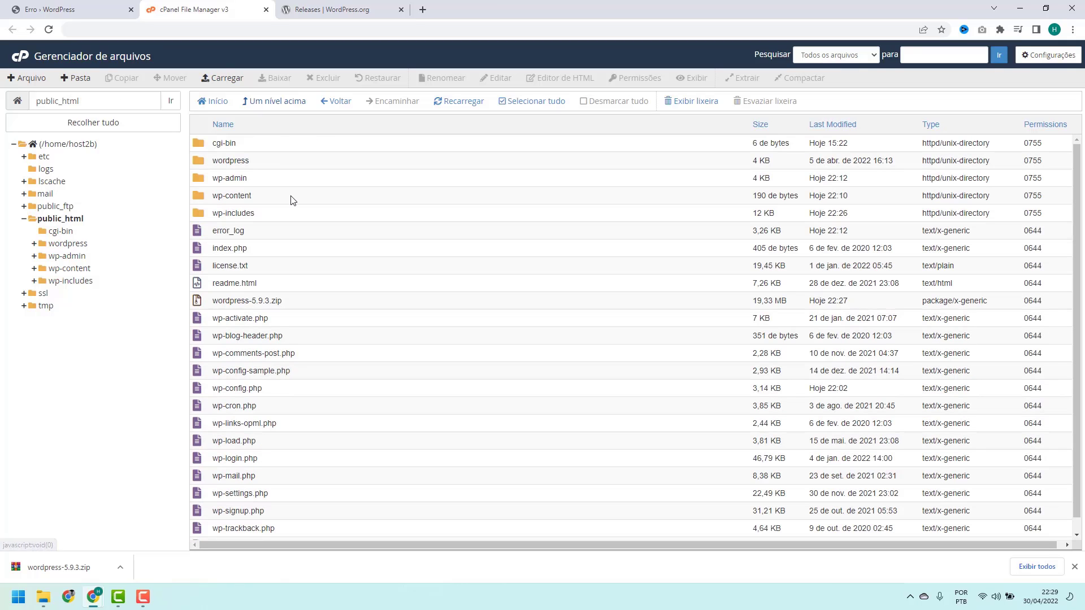
pyautogui.scroll(-1, 261, 198)
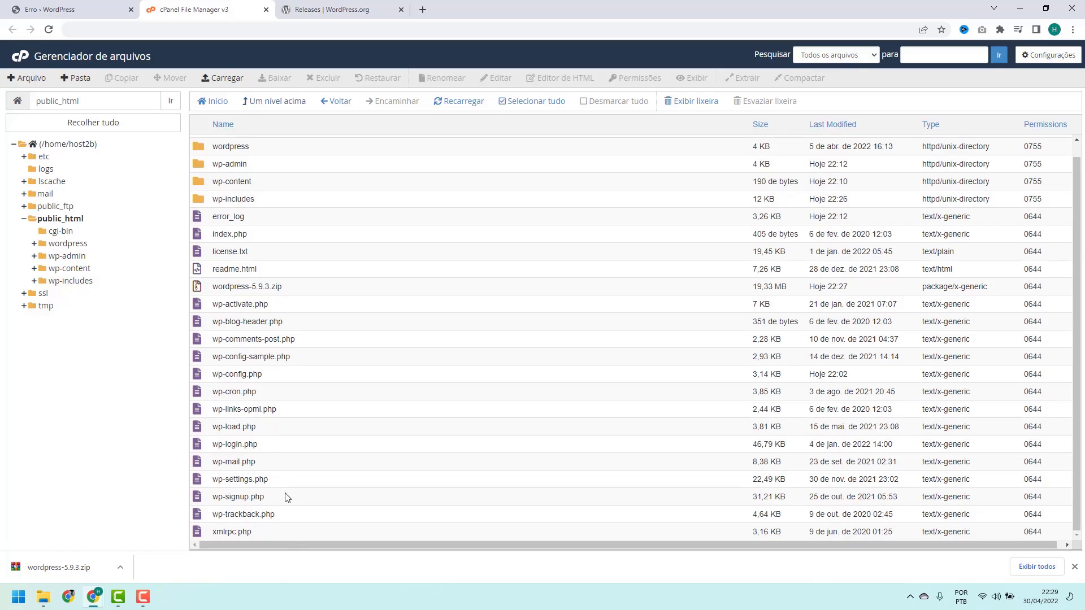
pyautogui.scroll(1, 278, 474)
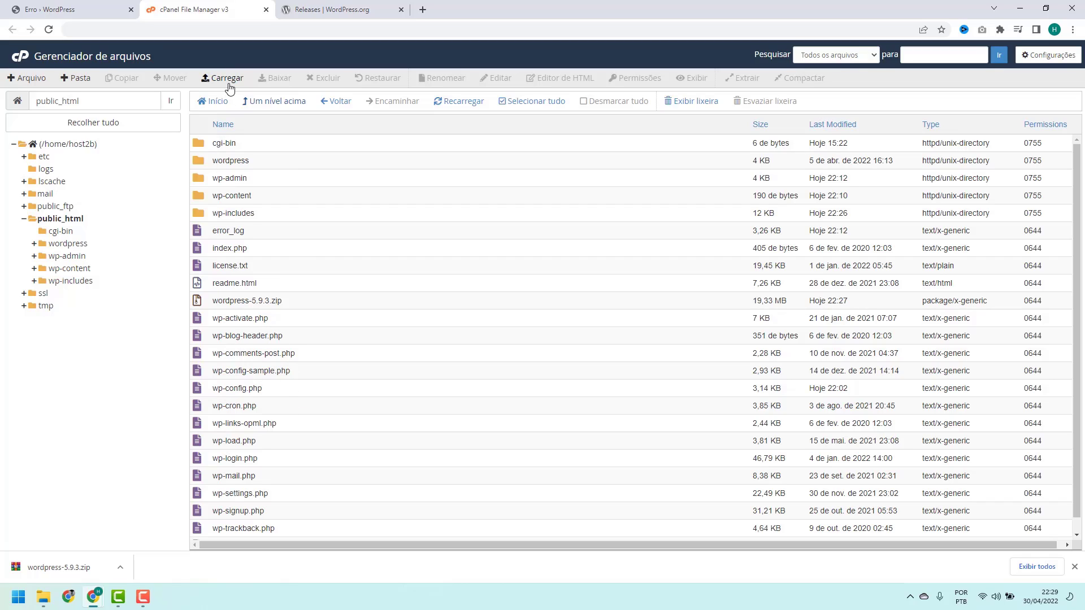
# Create a new folder named backup inside /public_html
pyautogui.click(77, 85)
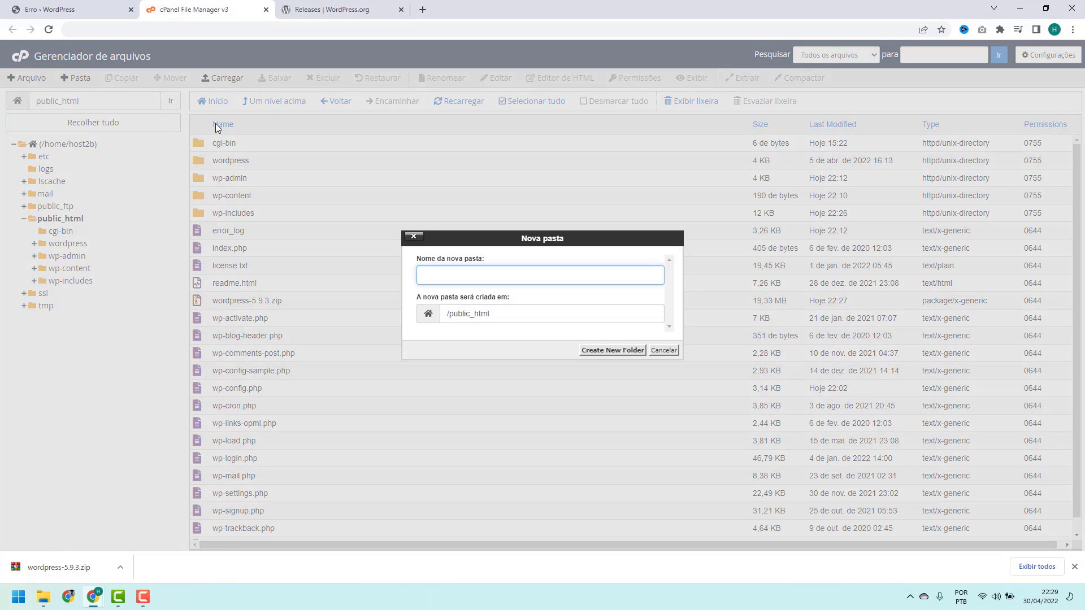
pyautogui.write('backup')
pyautogui.click(598, 353)
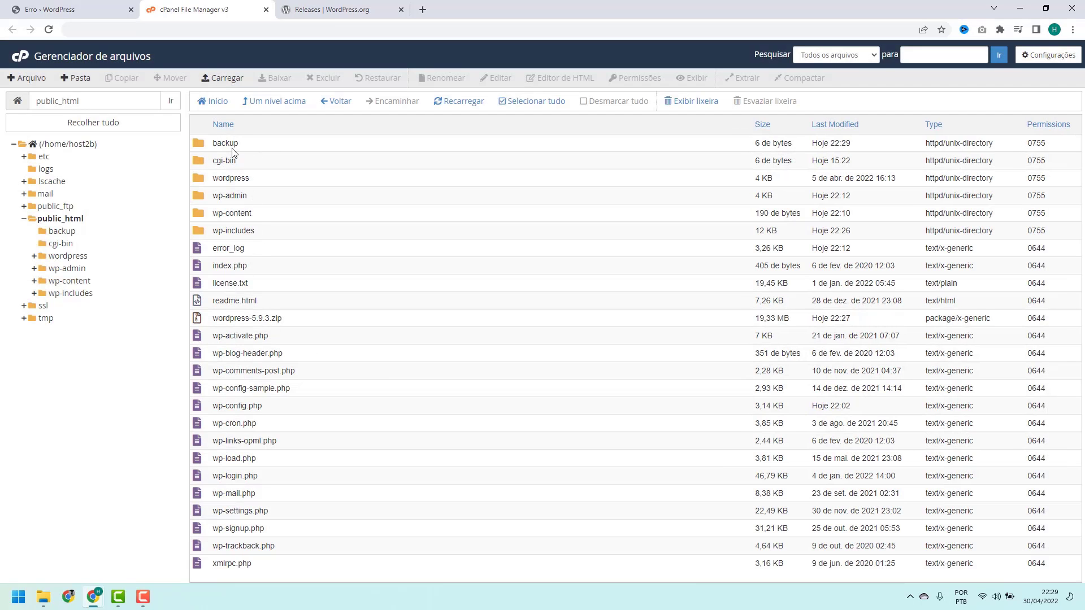
# Move everything from wp-admin through xmlrpc.php, except wp-content and wp-config.php, from public_html into /public_html/backup
pyautogui.click(282, 202)
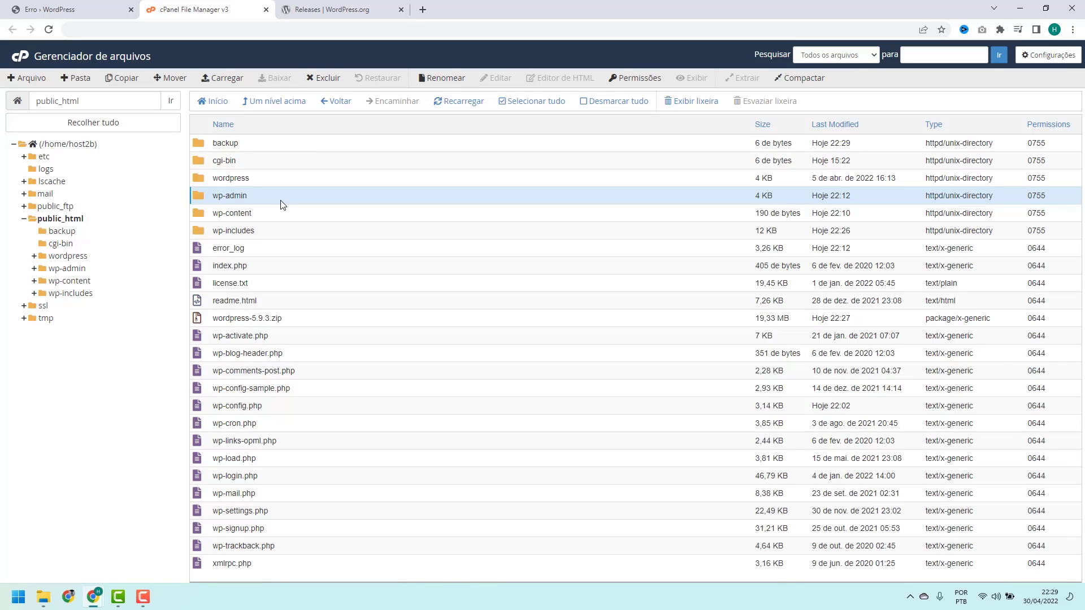
pyautogui.click(282, 204)
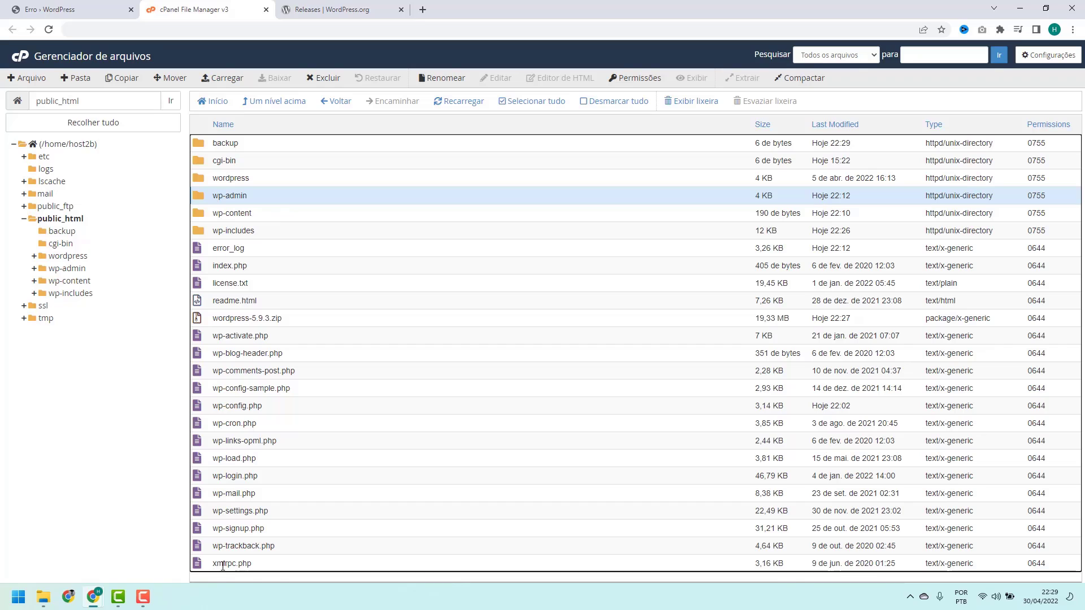
pyautogui.keyDown('shift'); pyautogui.click(260, 567); pyautogui.keyUp('shift')
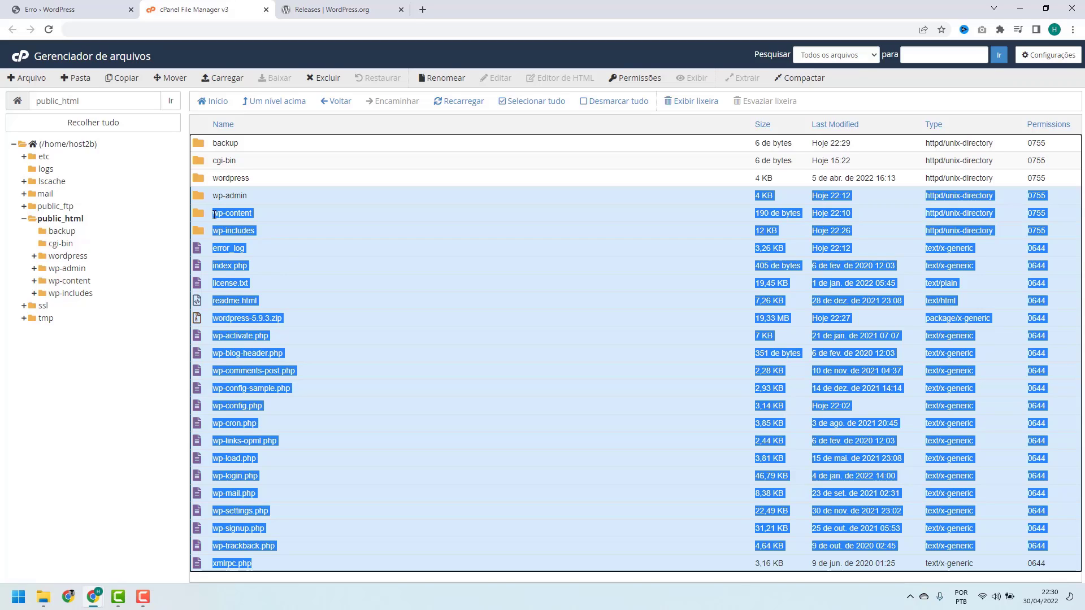
pyautogui.keyDown('ctrl'); pyautogui.click(262, 216); pyautogui.keyUp('ctrl')
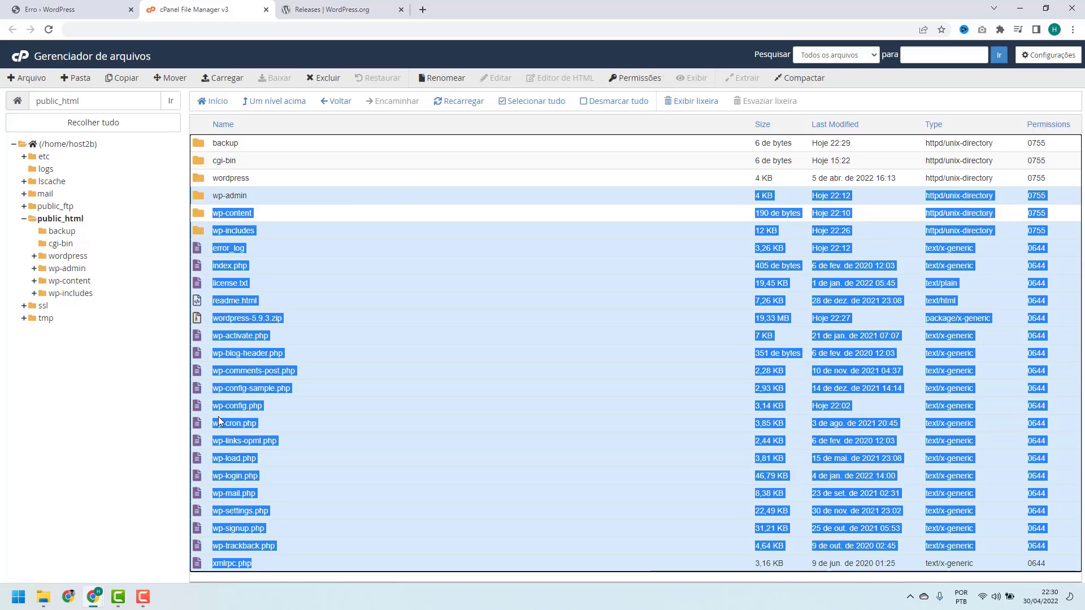
pyautogui.keyDown('ctrl'); pyautogui.click(281, 404); pyautogui.keyUp('ctrl')
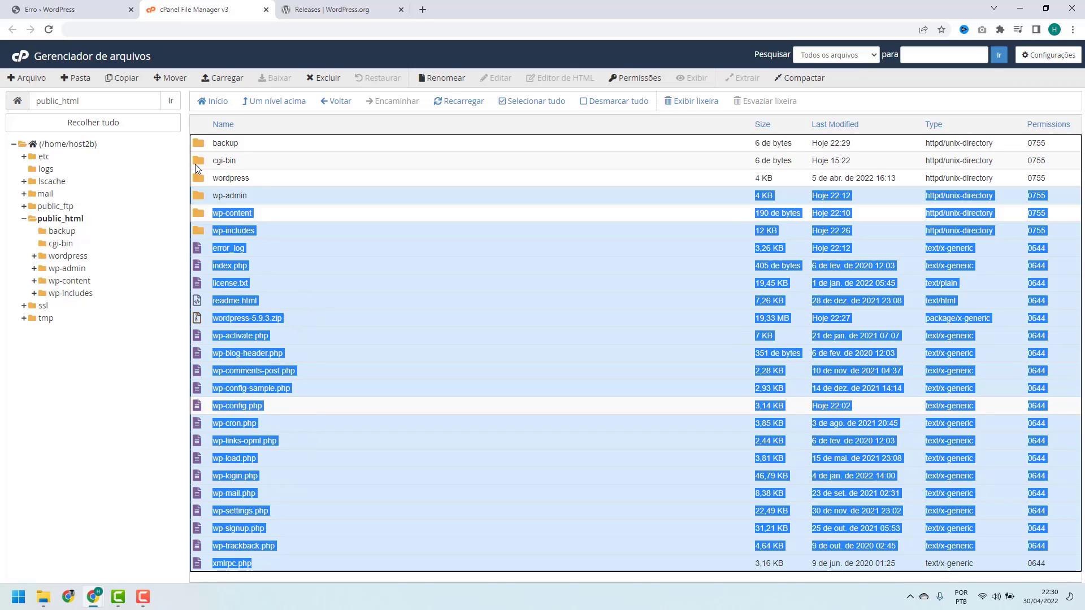
pyautogui.click(168, 82)
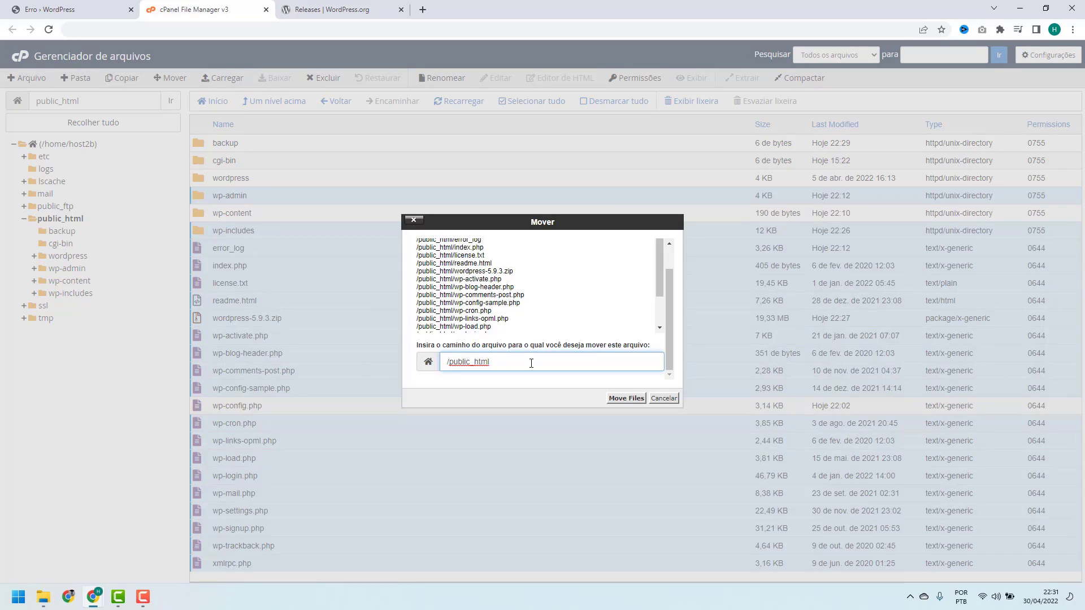
pyautogui.write('/')
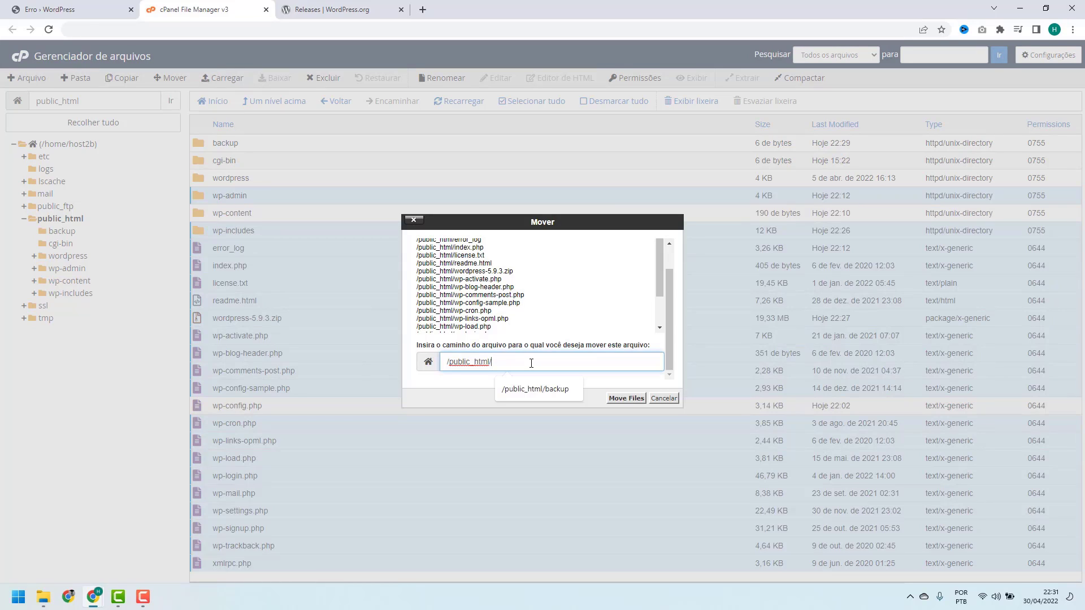
pyautogui.write('backup')
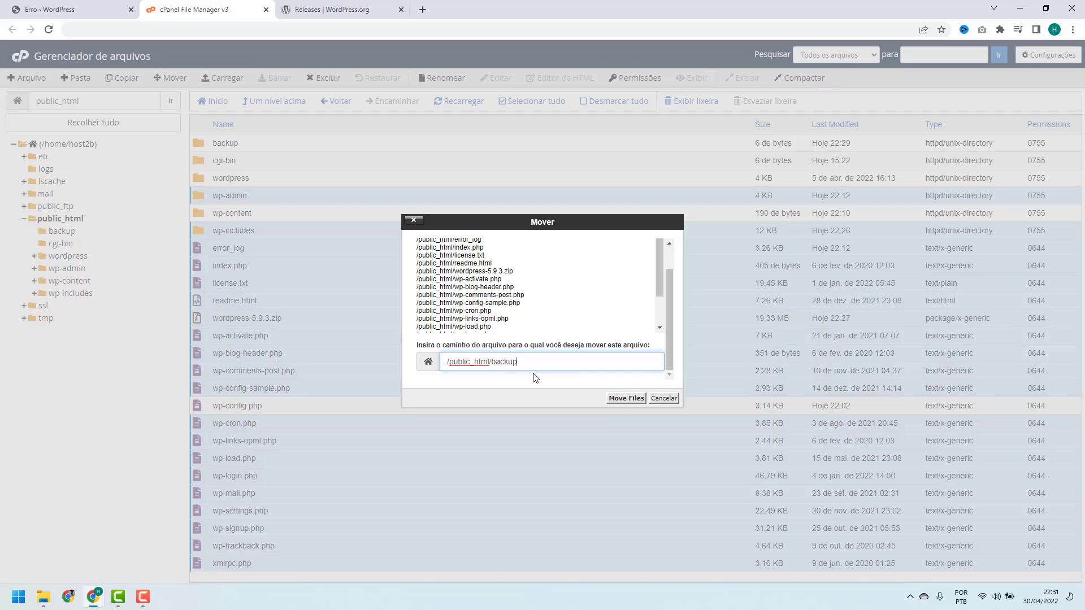
pyautogui.click(621, 401)
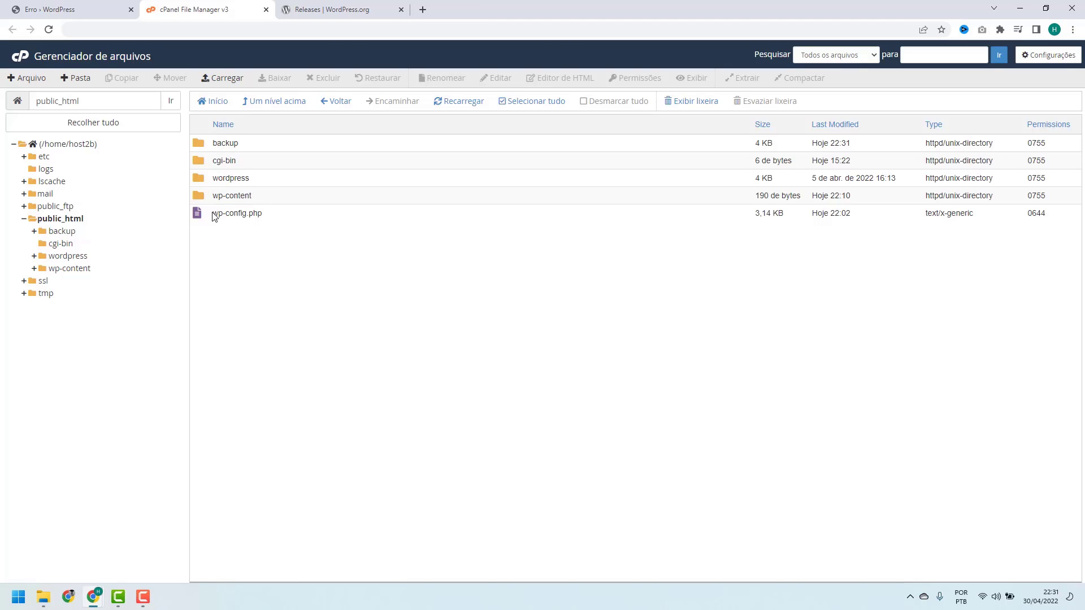
# Move all files and folders except wp-content from the extracted wordpress folder into /public_html
pyautogui.doubleClick(254, 178)
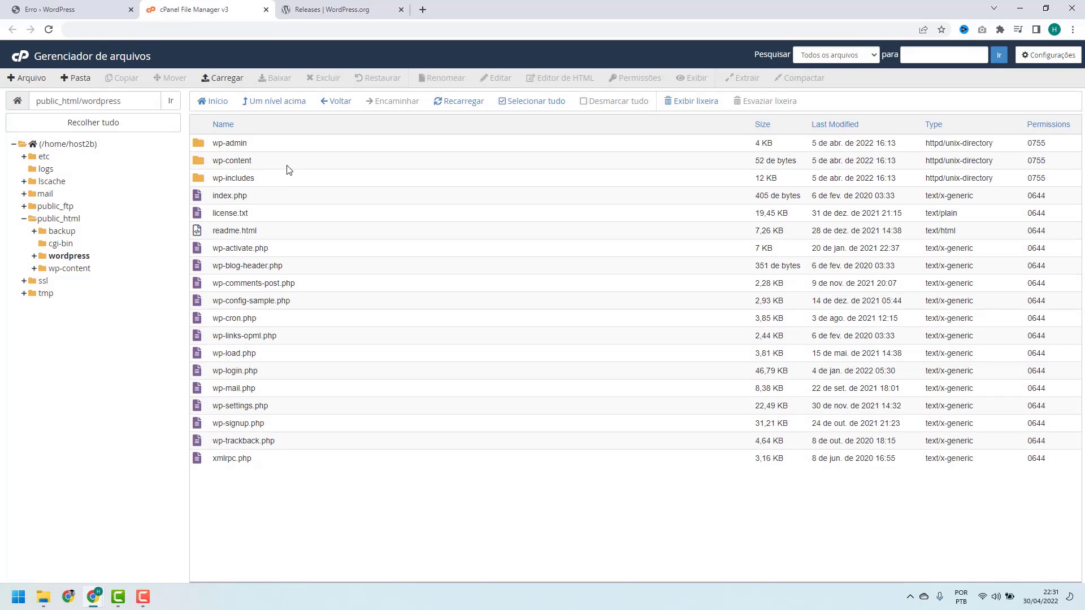
pyautogui.click(273, 148)
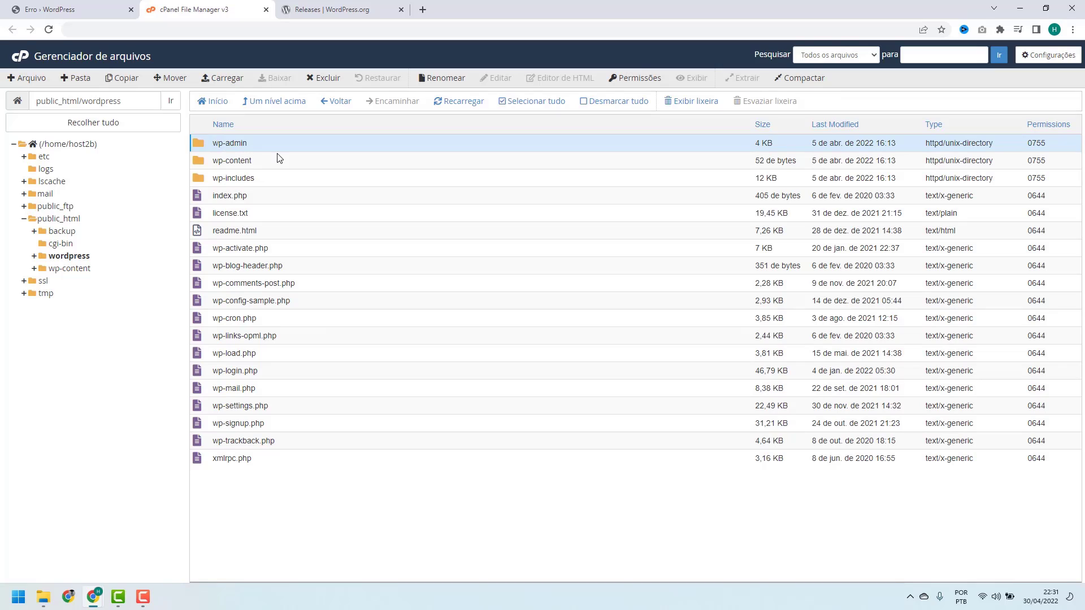
pyautogui.keyDown('shift'); pyautogui.click(273, 461); pyautogui.keyUp('shift')
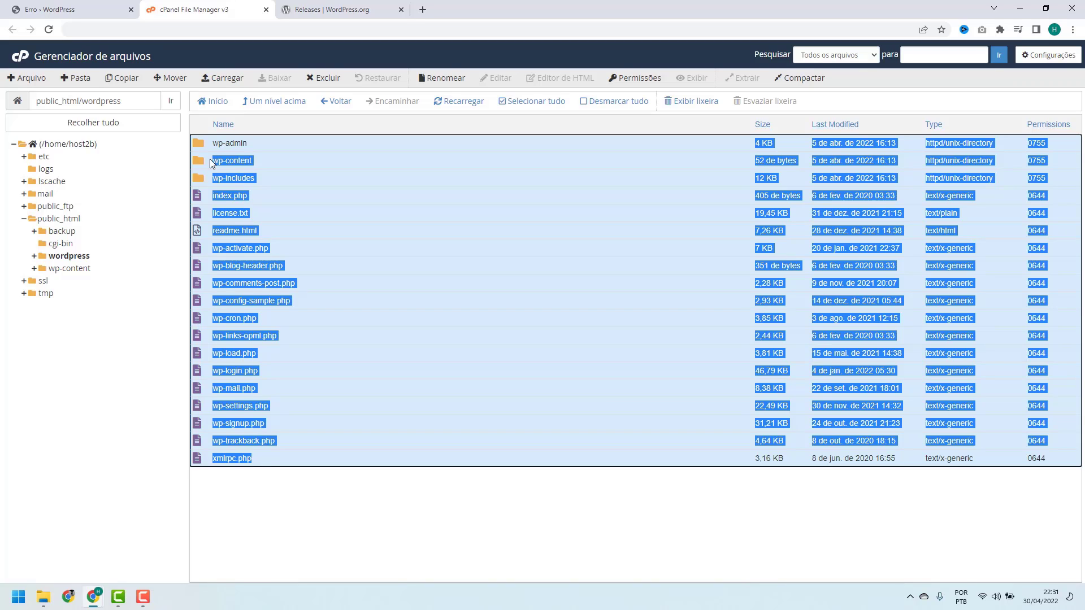
pyautogui.keyDown('ctrl'); pyautogui.click(273, 161); pyautogui.keyUp('ctrl')
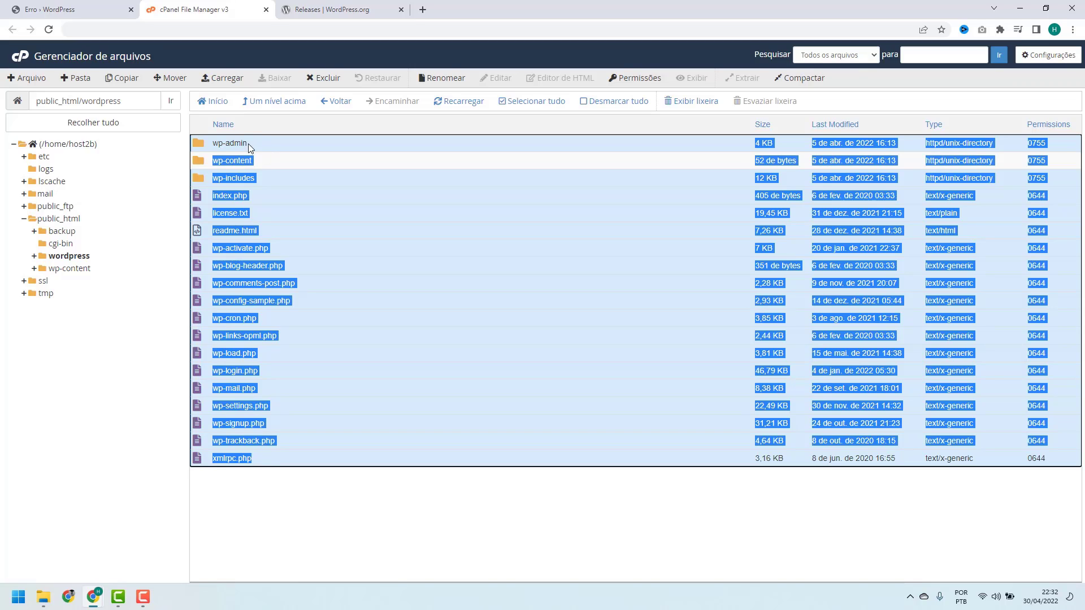
pyautogui.click(175, 83)
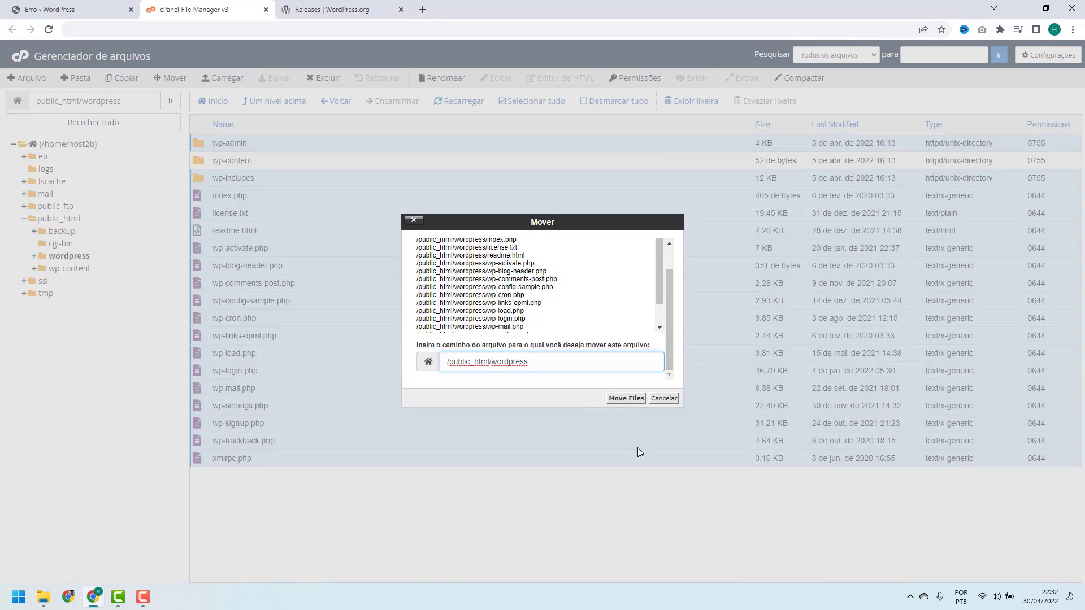
pyautogui.press('BackSpace')
pyautogui.press('BackSpace')
pyautogui.press('BackSpace')
pyautogui.press('BackSpace')
pyautogui.press('BackSpace')
pyautogui.press('BackSpace')
pyautogui.press('BackSpace')
pyautogui.press('BackSpace')
pyautogui.press('BackSpace')
pyautogui.press('BackSpace')
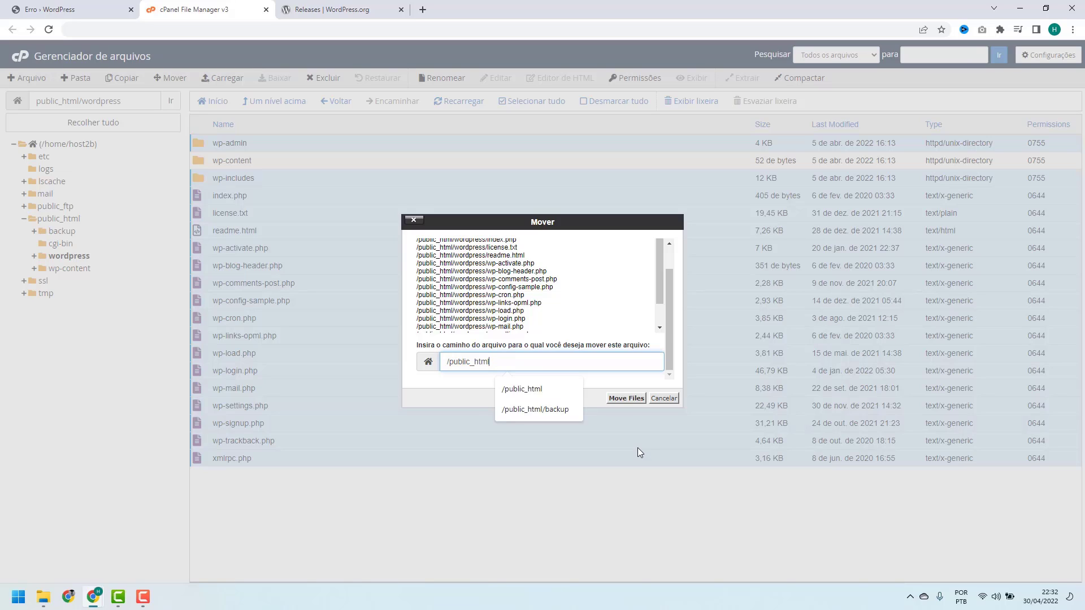
pyautogui.click(459, 386)
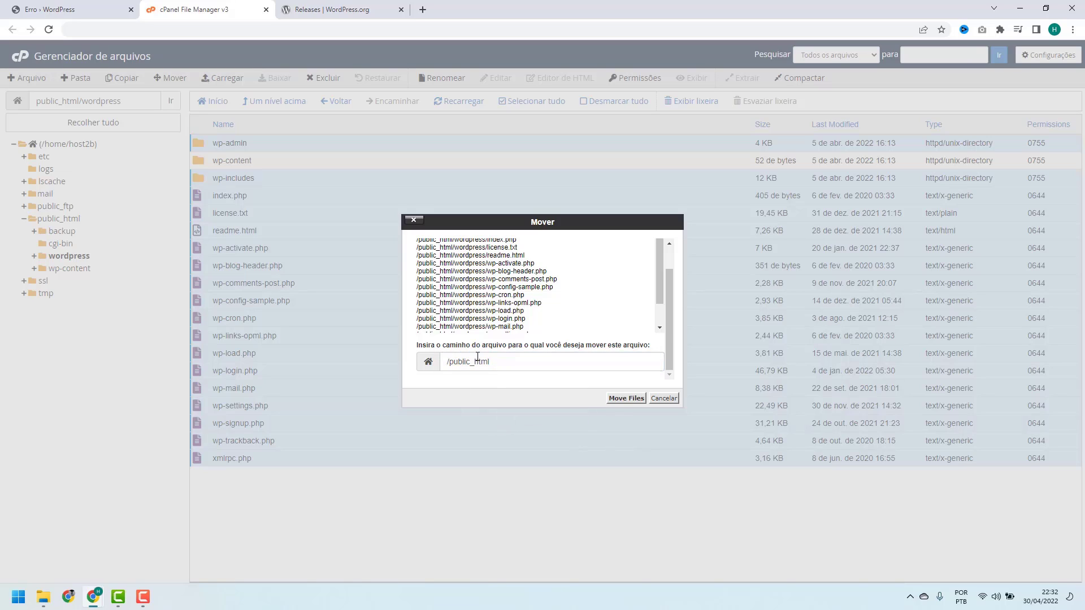
pyautogui.click(619, 402)
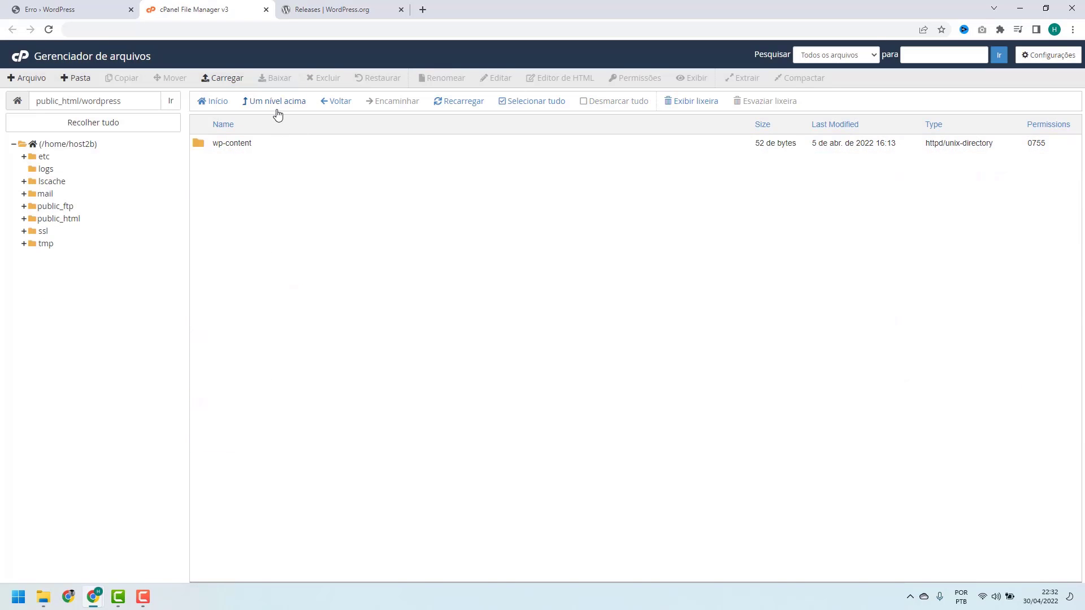
# Go back up to public_html to check the replaced core files and reload the host2b.online site
pyautogui.click(277, 106)
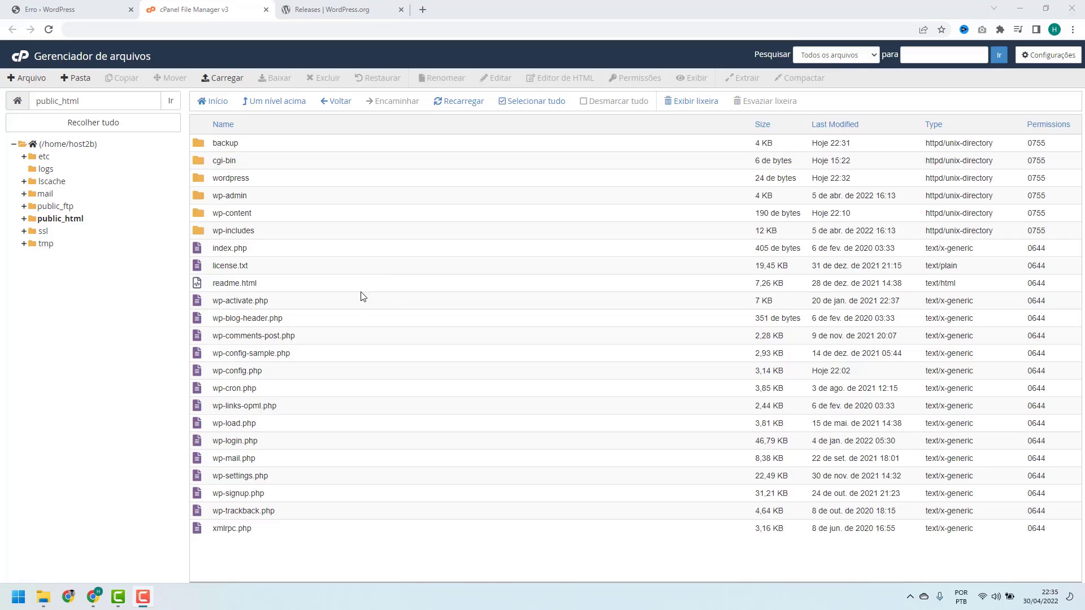
pyautogui.click(84, 11)
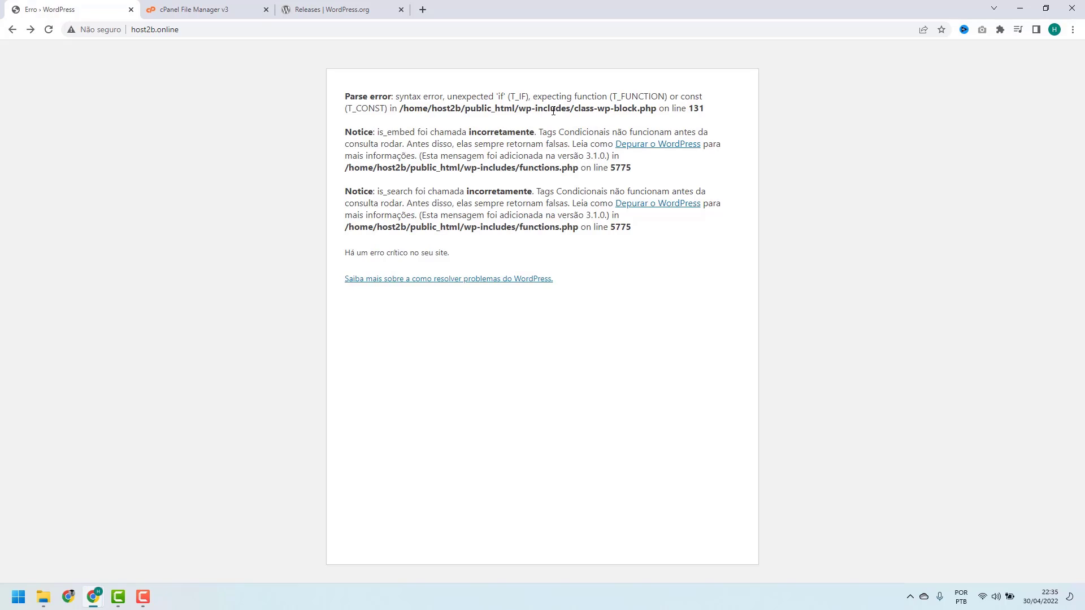
pyautogui.click(48, 30)
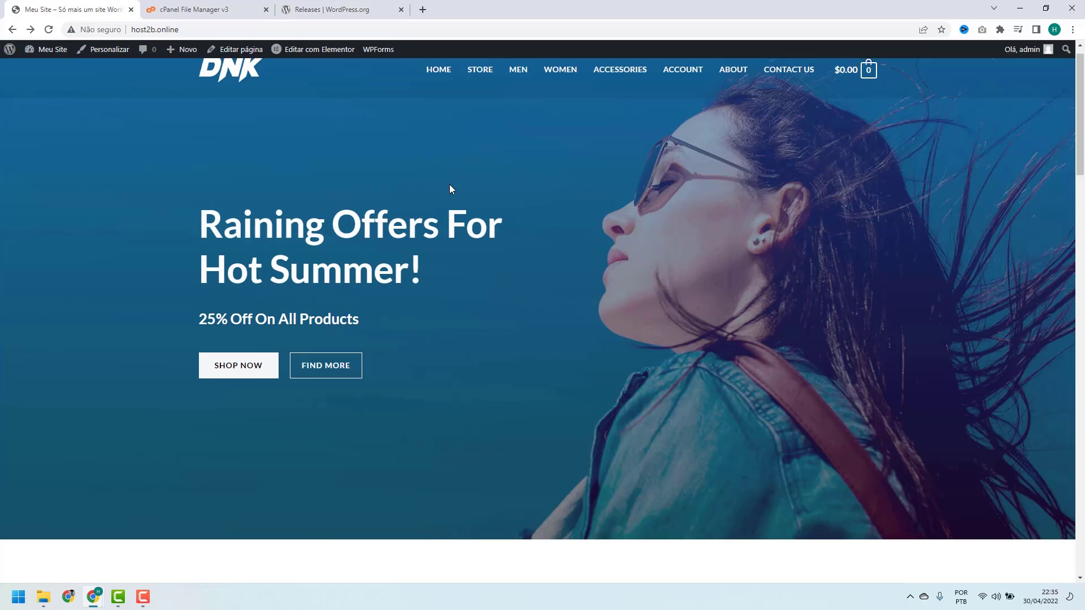
# Look through the host2b.online home page down to its lower sections and back to check the restored site
pyautogui.scroll(-20, 439, 178)
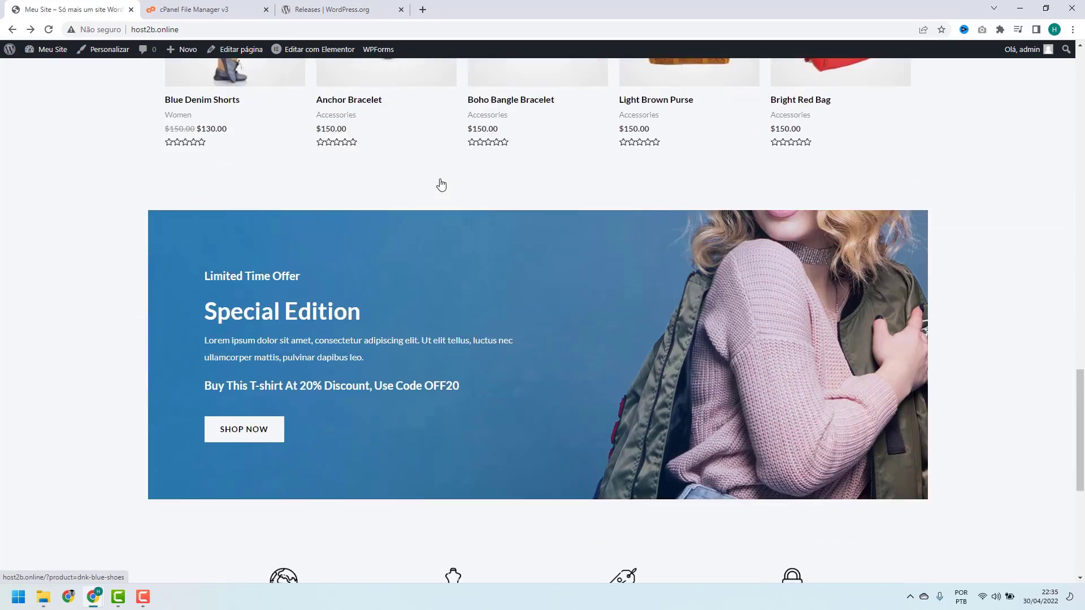
pyautogui.scroll(-5, 440, 184)
pyautogui.scroll(15, 426, 224)
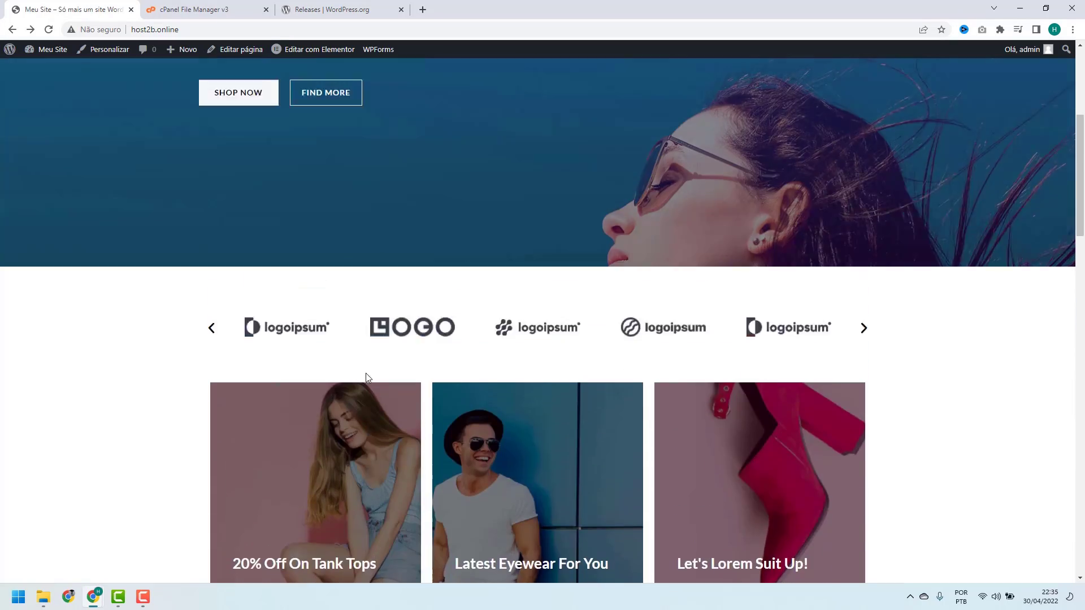
pyautogui.scroll(5, 367, 377)
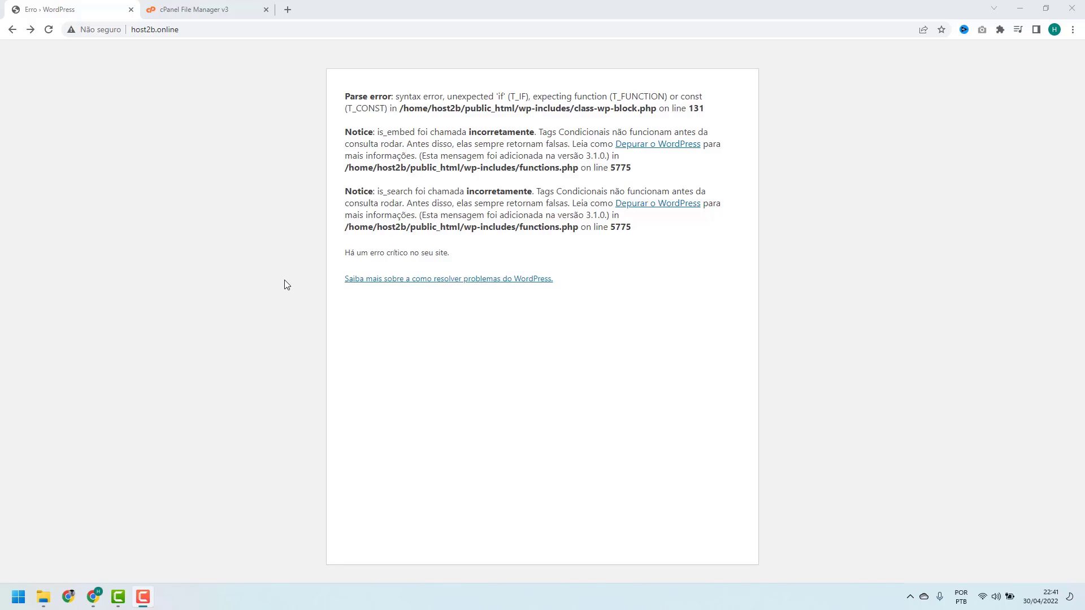
# In the cPanel File Manager preferences, enable showing hidden files (dotfiles) and save
pyautogui.click(206, 10)
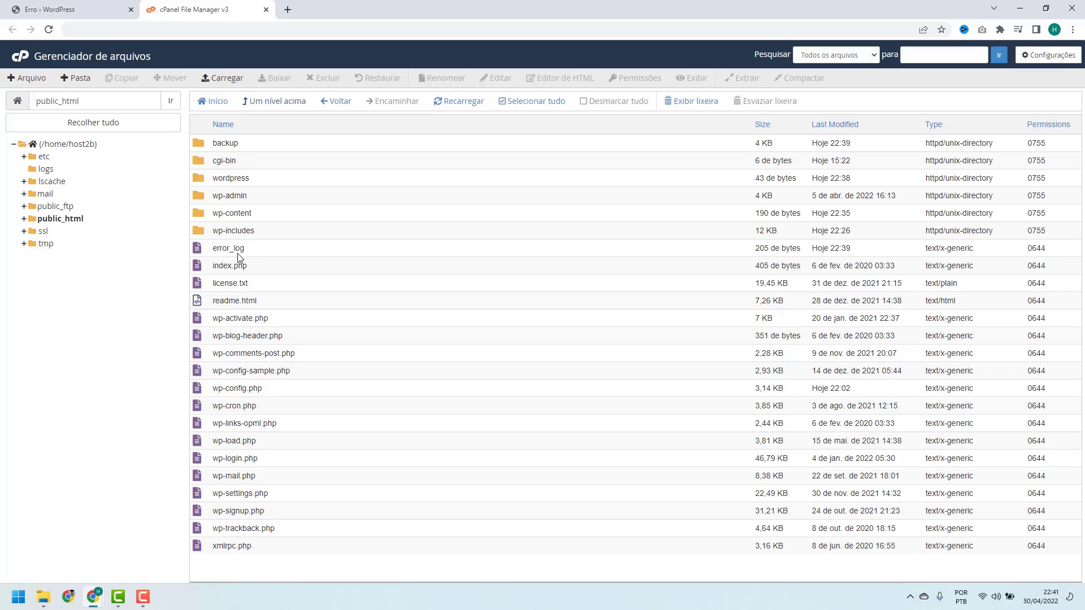
pyautogui.click(1043, 56)
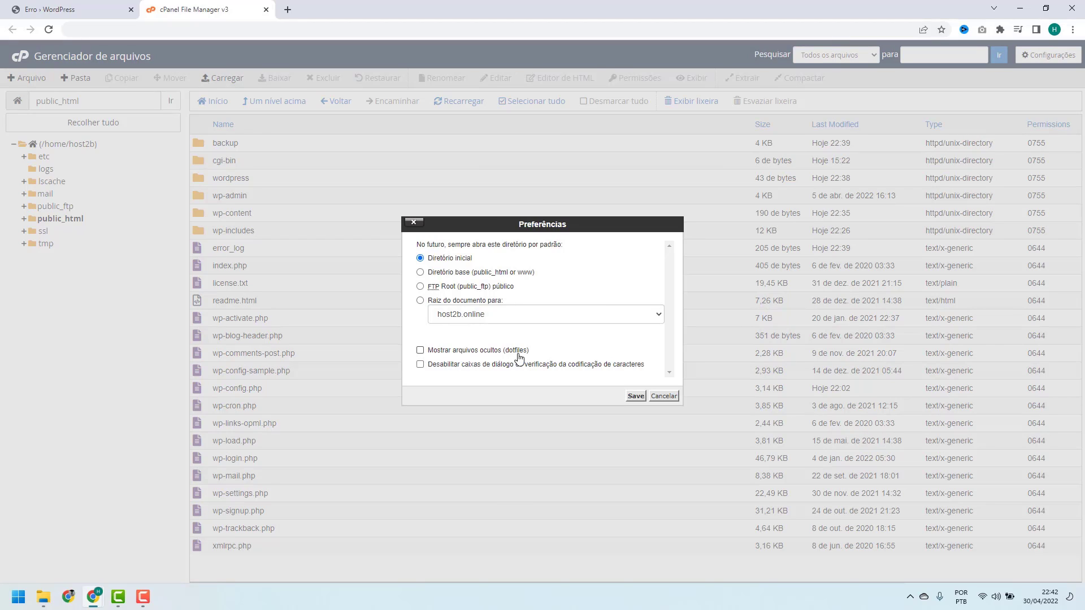
pyautogui.click(421, 351)
pyautogui.click(635, 397)
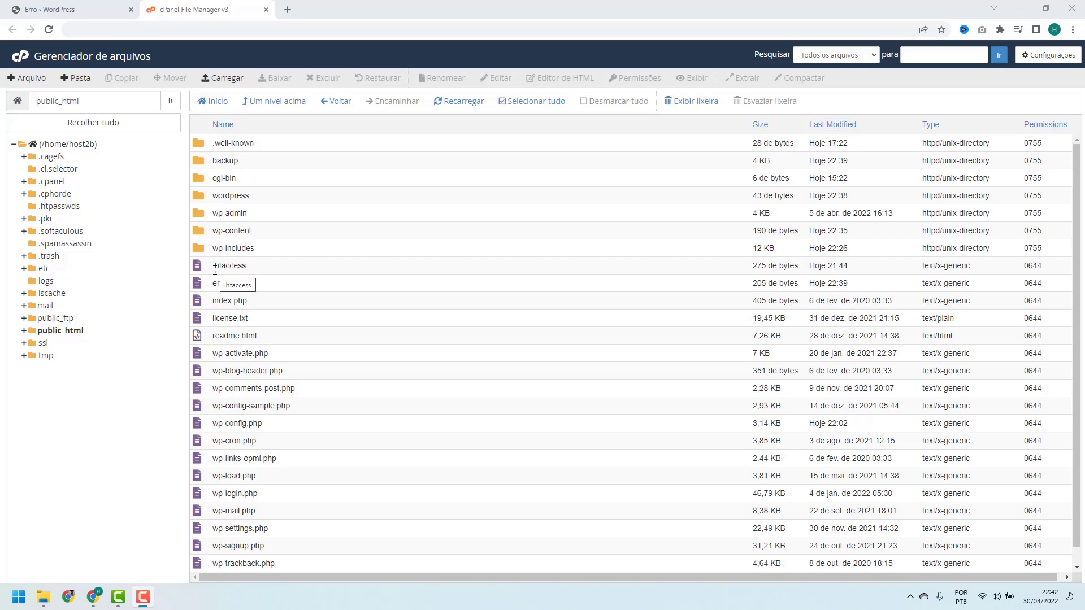
# Rename the .htaccess file in public_html to .htaccess-antigo
pyautogui.click(250, 265)
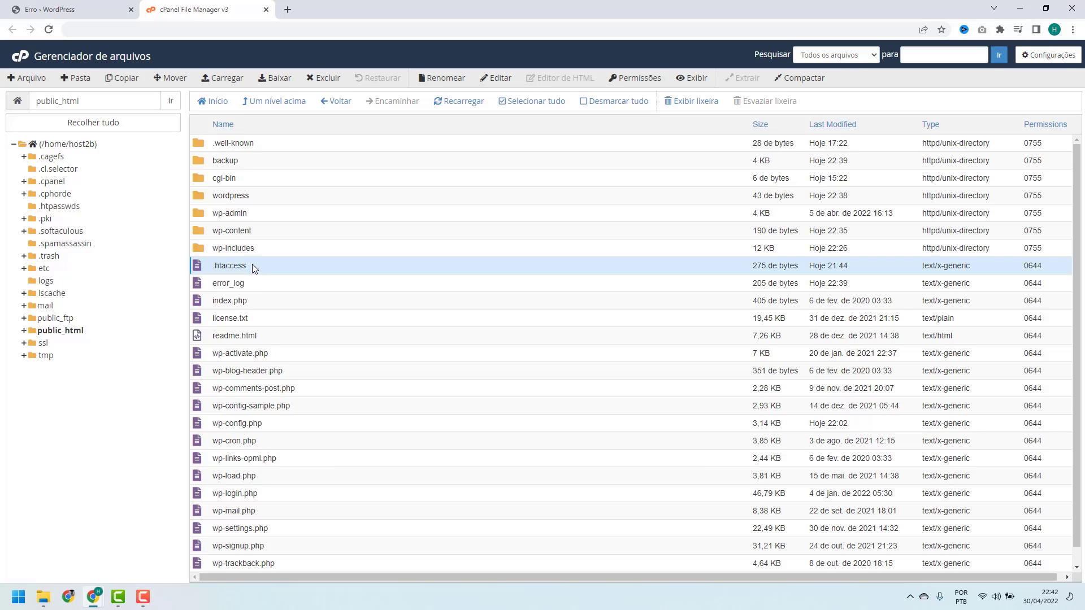
pyautogui.rightClick(253, 263)
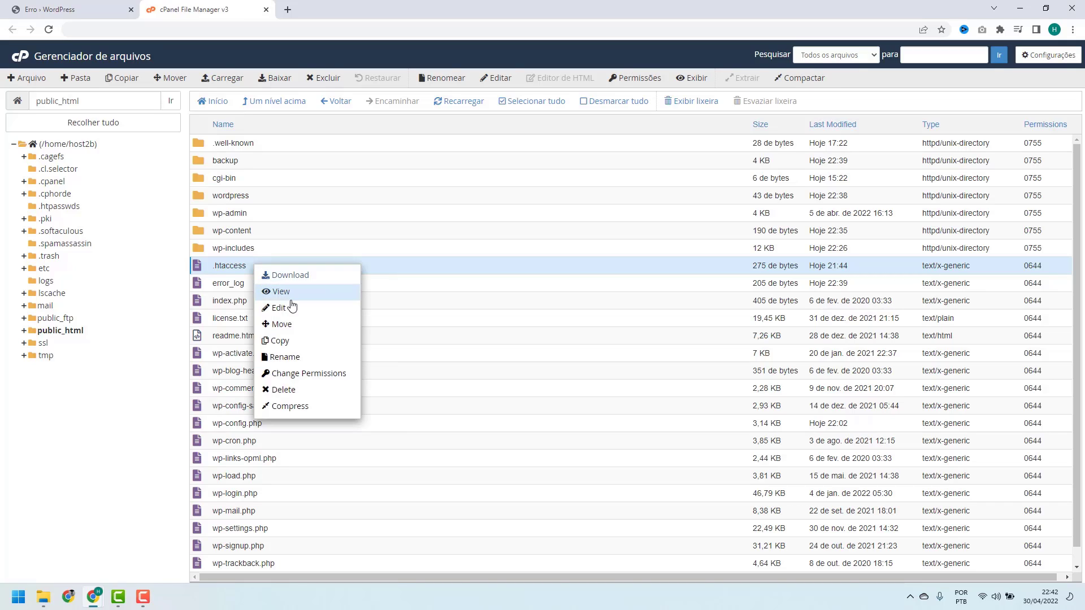
pyautogui.click(293, 264)
pyautogui.rightClick(294, 264)
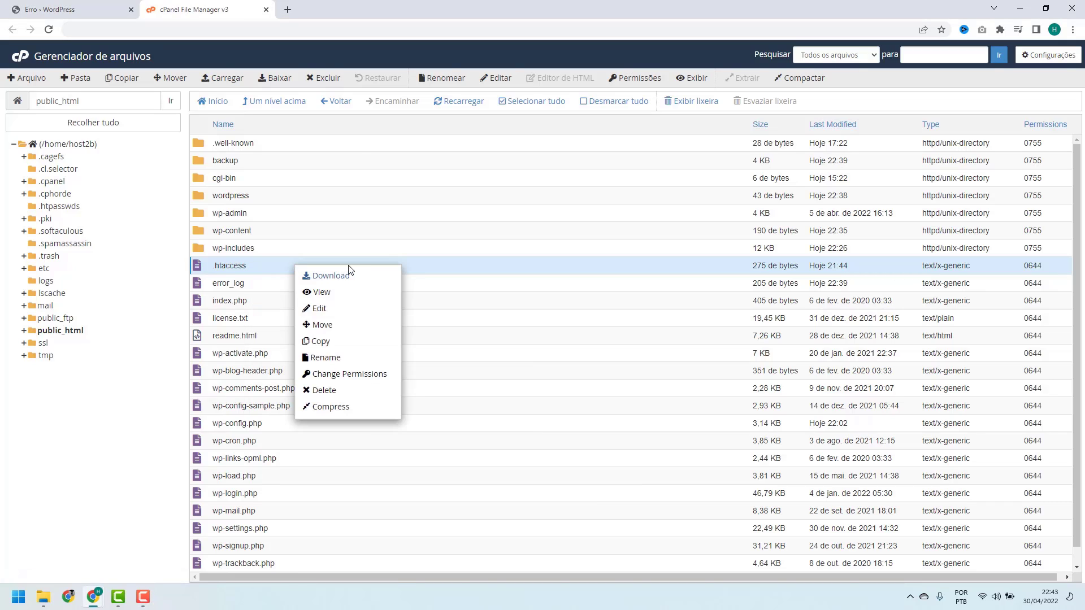
pyautogui.click(323, 358)
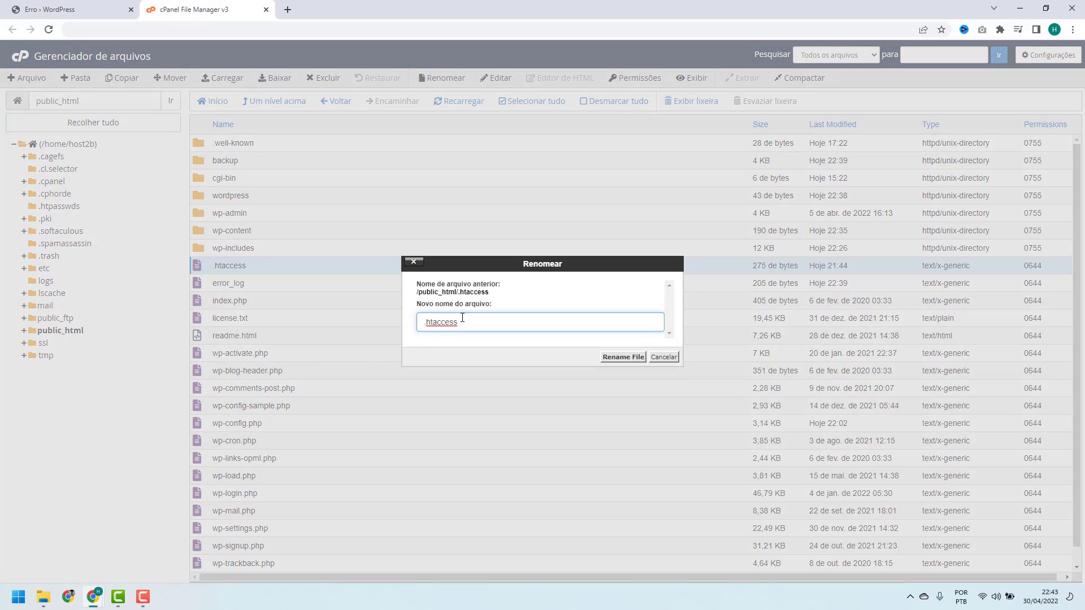
pyautogui.write('-antigo')
pyautogui.click(613, 362)
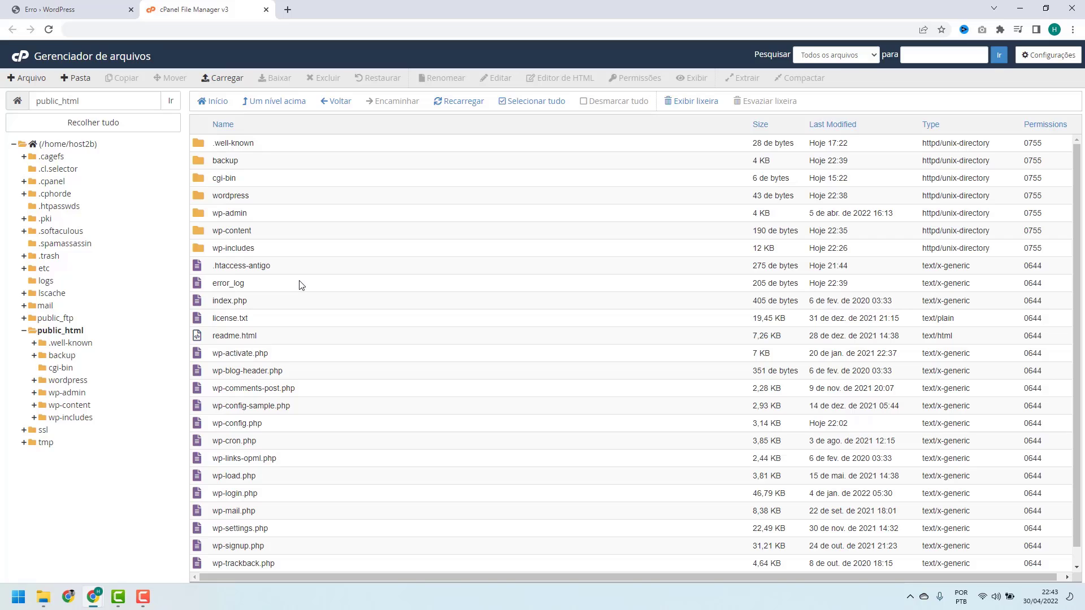
# Create a new file named .htaccess in /public_html and open it in the file editor
pyautogui.click(29, 84)
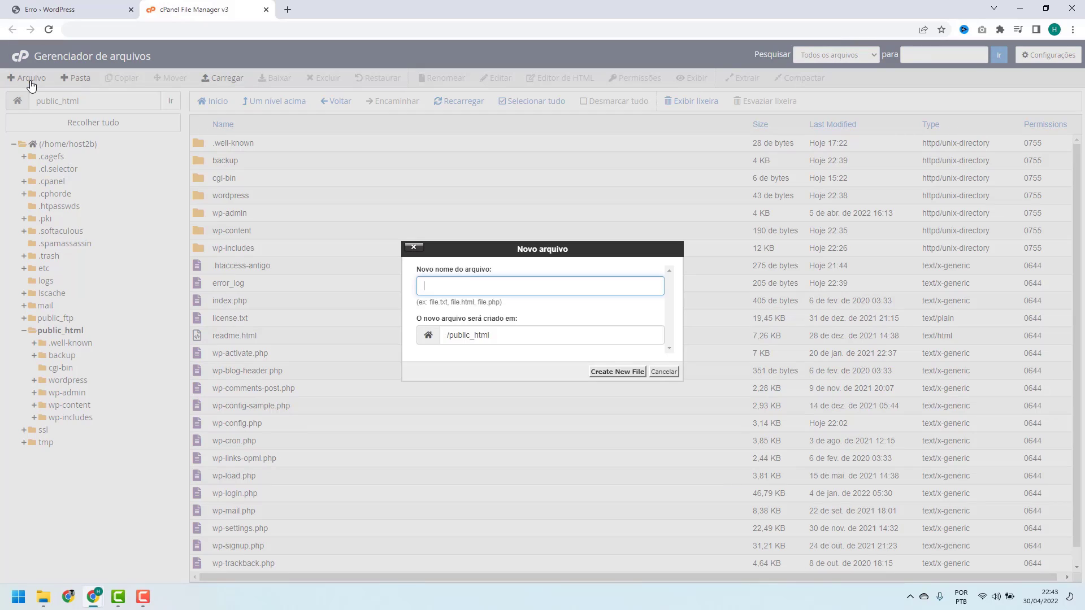
pyautogui.write('.htaccess')
pyautogui.click(609, 373)
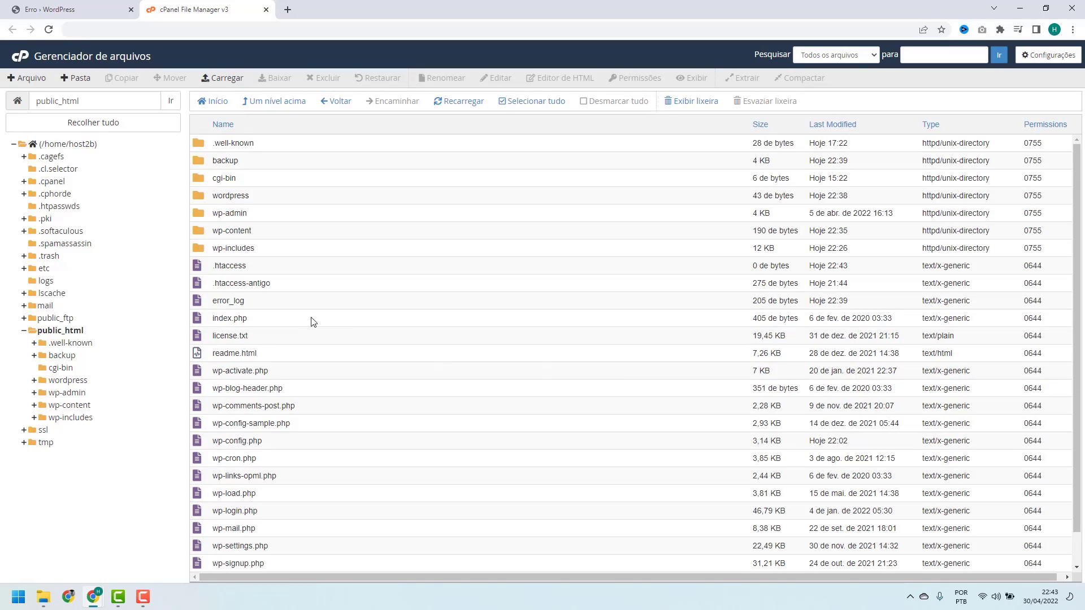
pyautogui.click(266, 267)
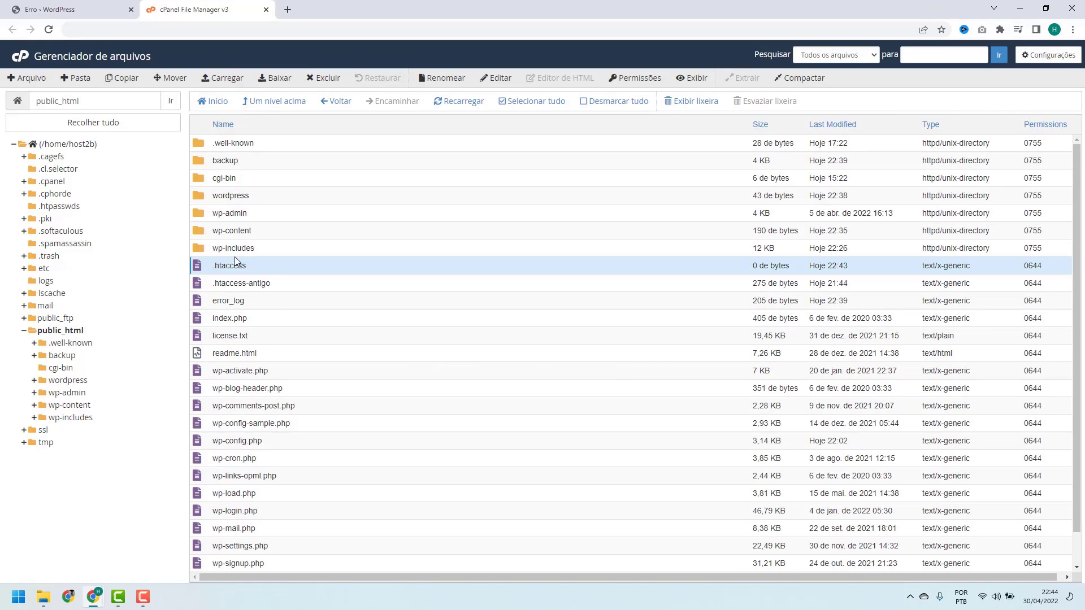
pyautogui.rightClick(250, 266)
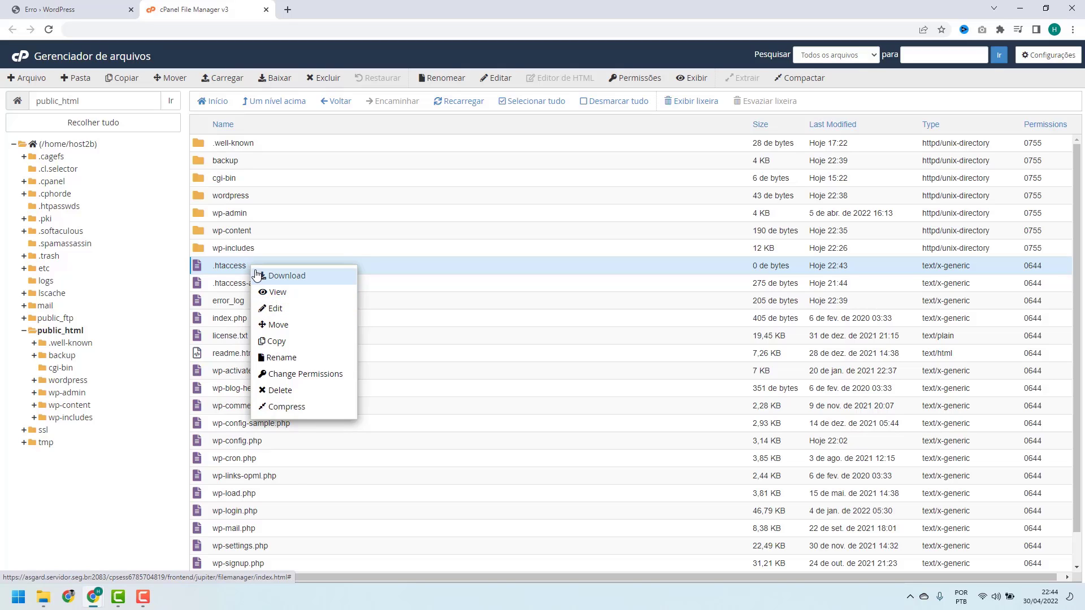
pyautogui.click(281, 315)
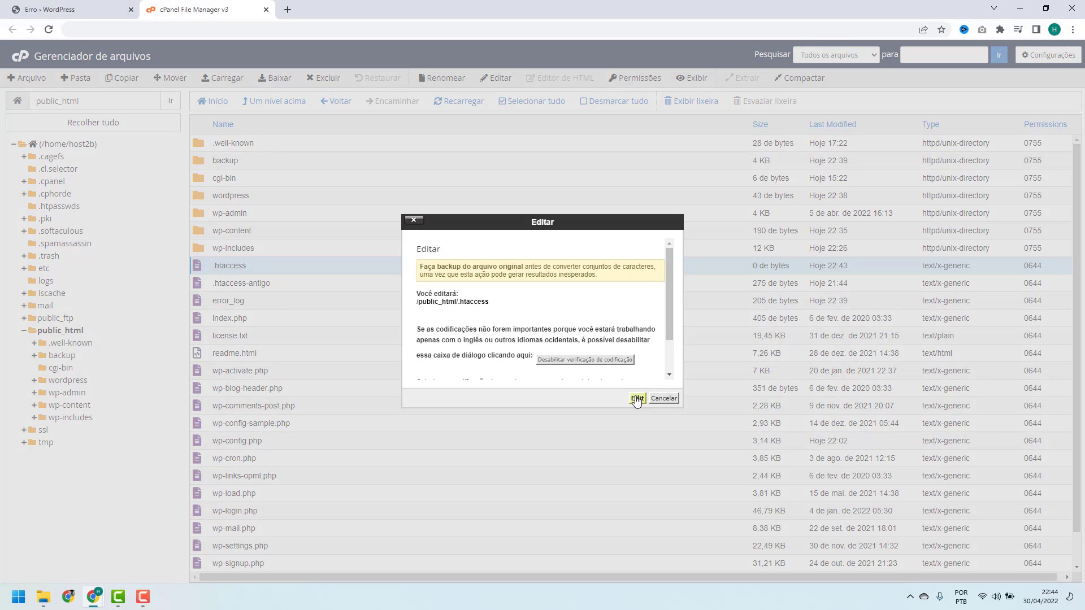
pyautogui.click(637, 399)
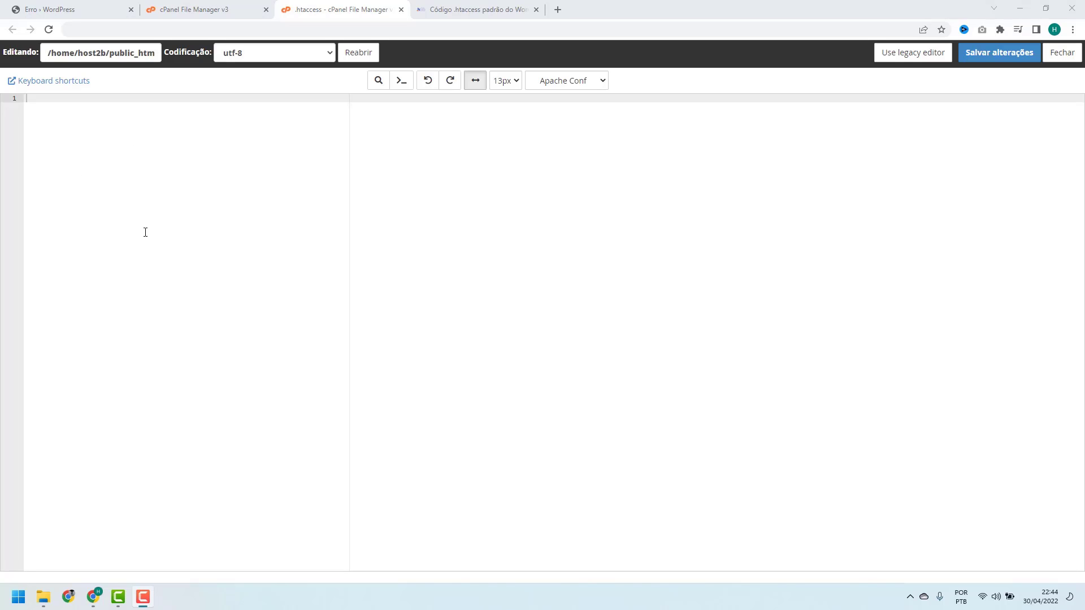
# Copy the default WordPress .htaccess code, from # BEGIN WordPress to # END WordPress, from the host2b.net article
pyautogui.click(452, 10)
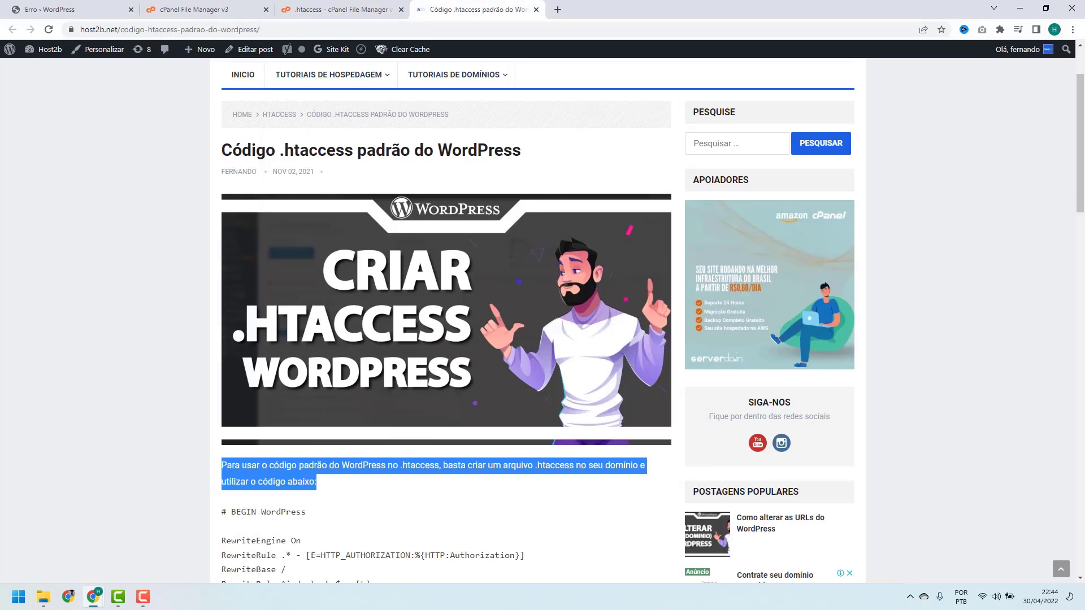
pyautogui.press('F5')
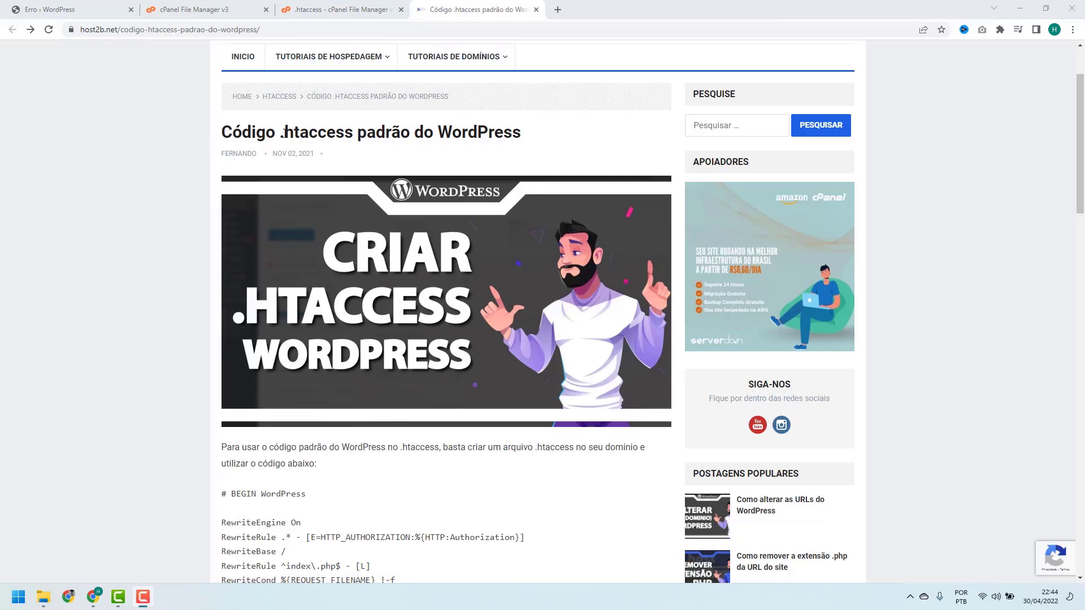
pyautogui.scroll(-4, 255, 182)
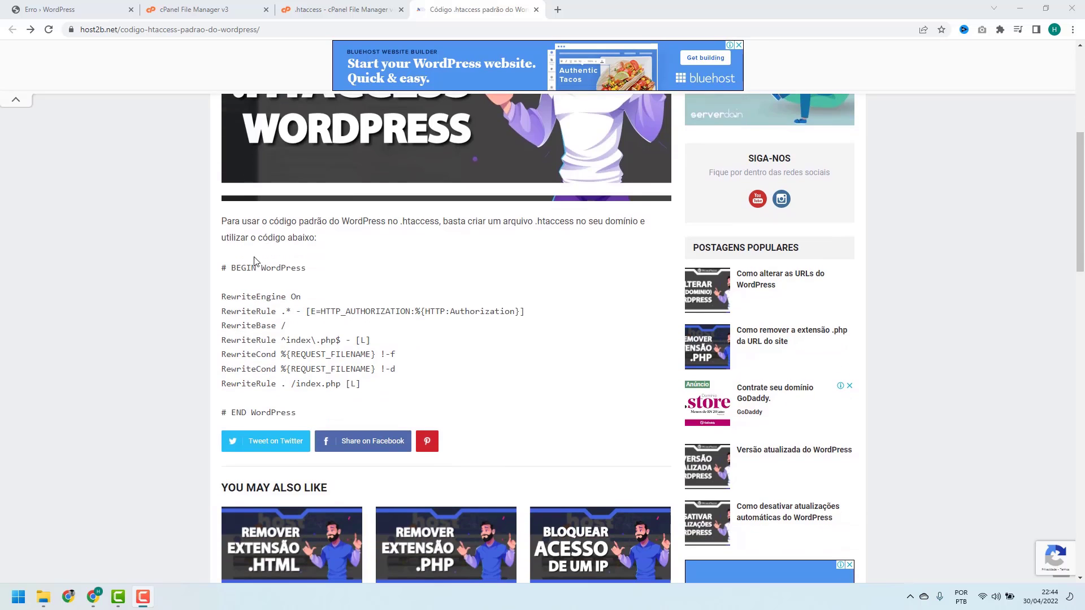
pyautogui.click(22, 101)
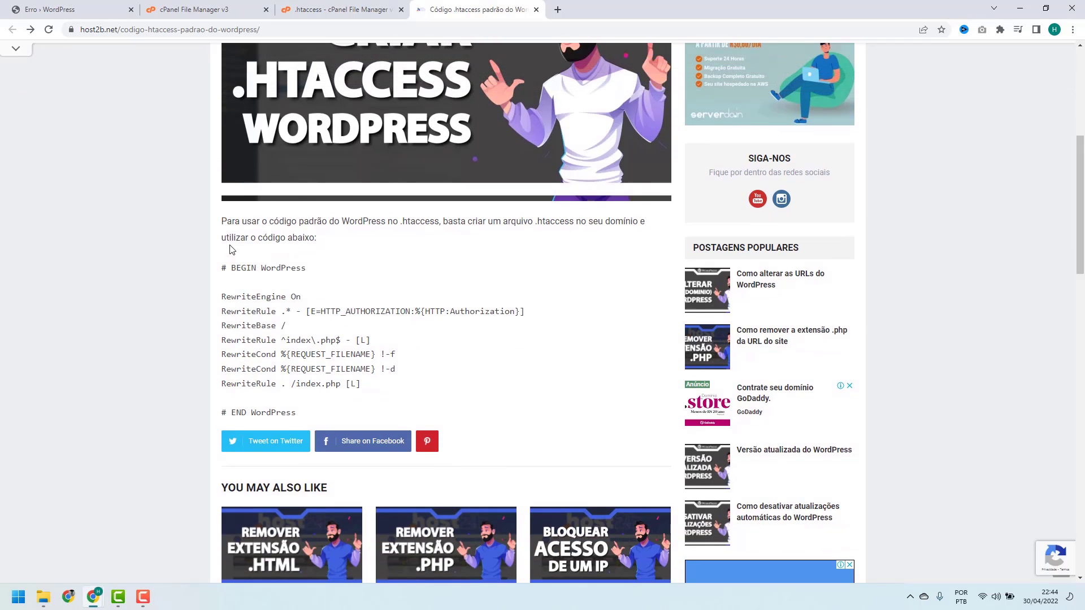
pyautogui.scroll(3, 224, 223)
pyautogui.scroll(-2, 243, 275)
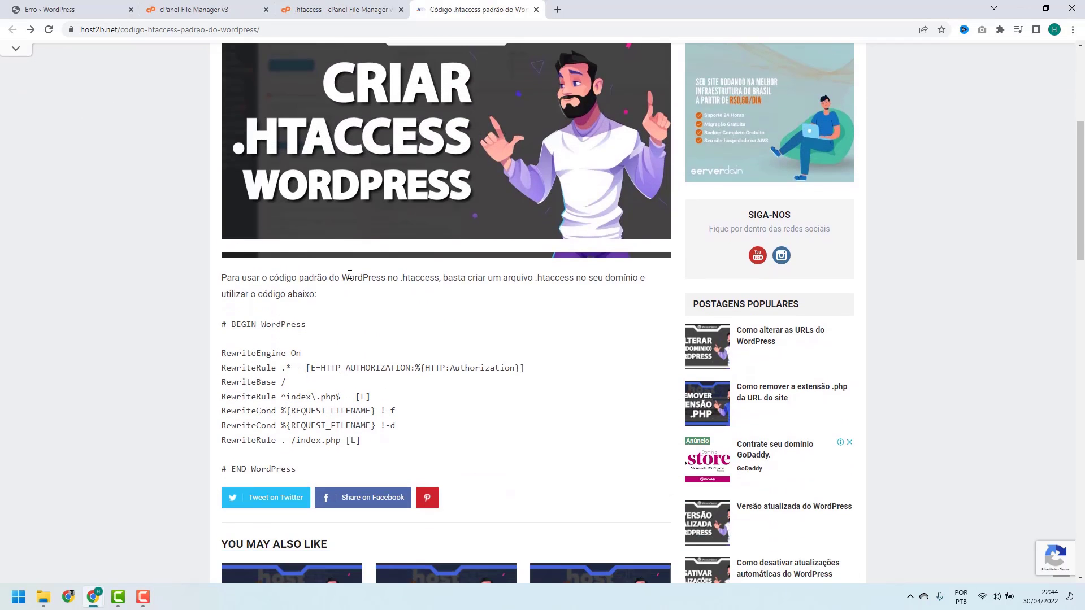
pyautogui.scroll(-1, 390, 279)
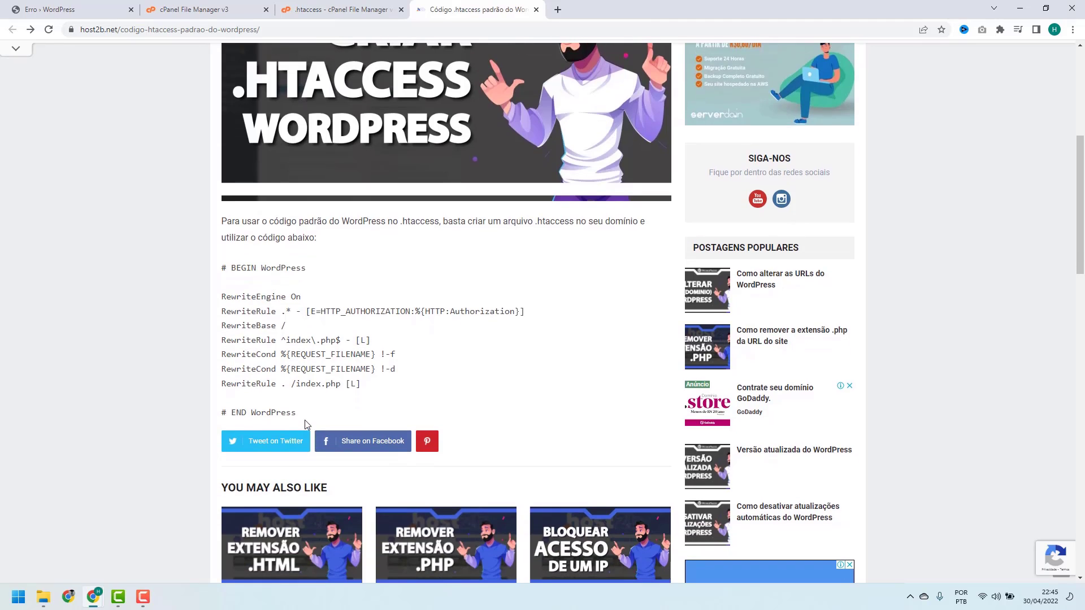
pyautogui.moveTo(303, 418); pyautogui.dragTo(211, 271)
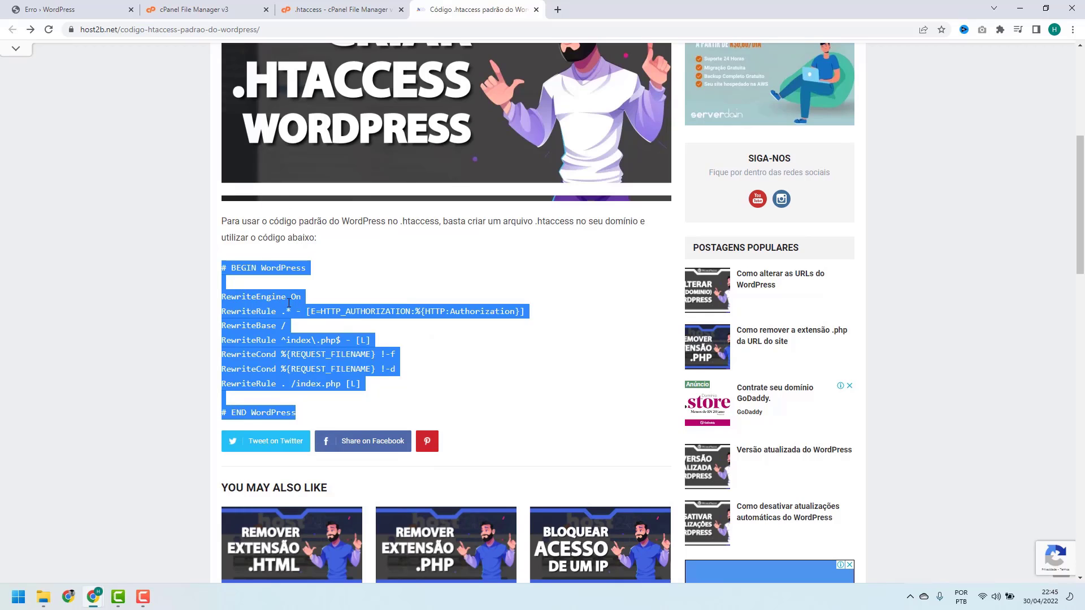
pyautogui.click(305, 412)
pyautogui.moveTo(304, 414); pyautogui.dragTo(265, 269)
pyautogui.hotkey('ctrl', 'c')
# Paste the copied default WordPress rewrite rules into the empty .htaccess file and review them
pyautogui.click(312, 16)
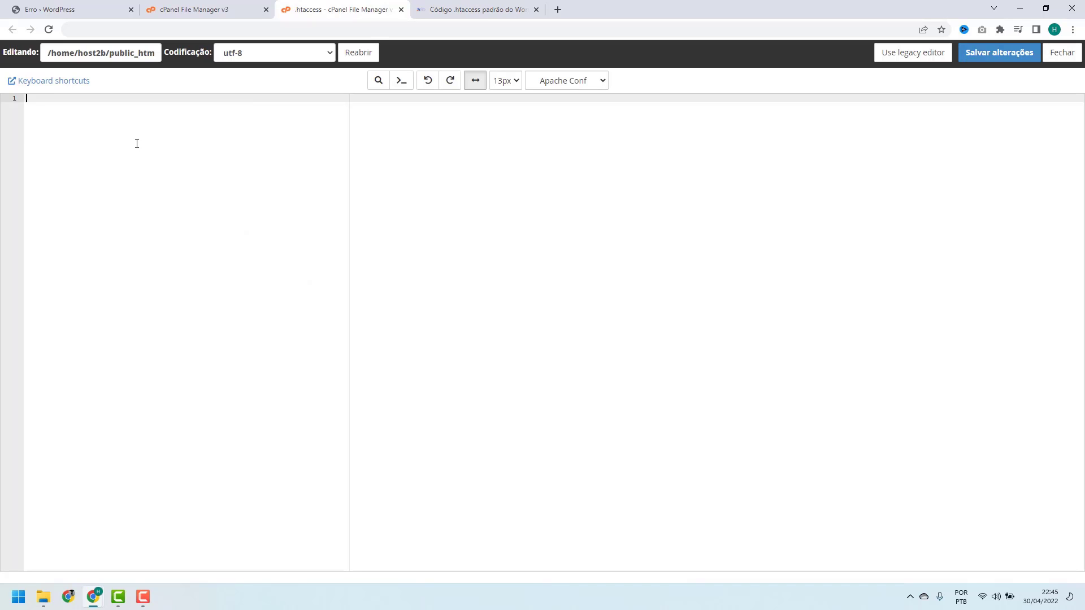
pyautogui.hotkey('ctrl', 'v')
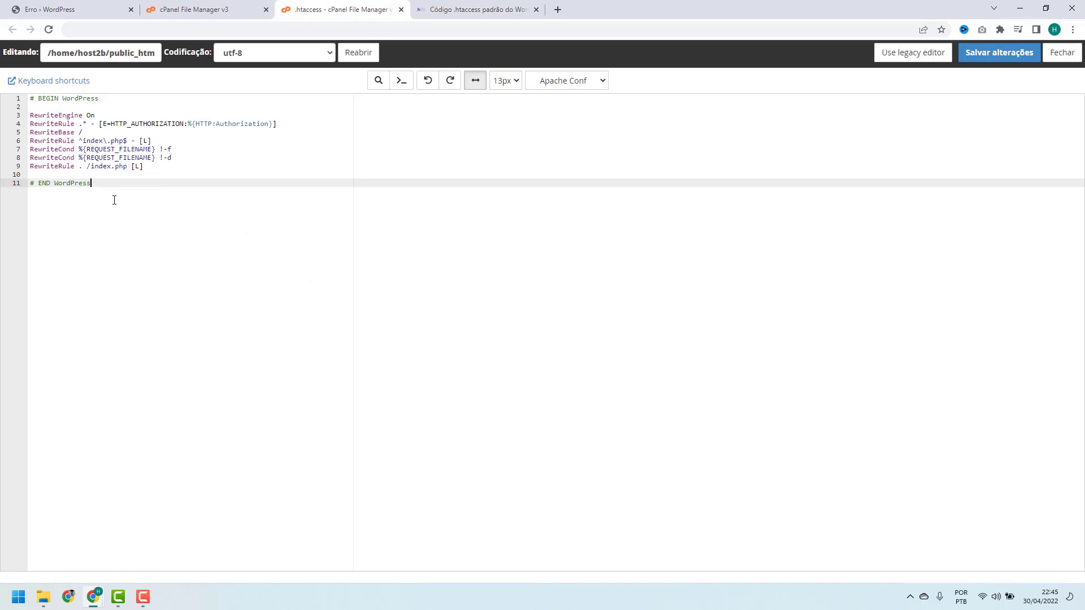
pyautogui.moveTo(114, 200); pyautogui.dragTo(83, 189)
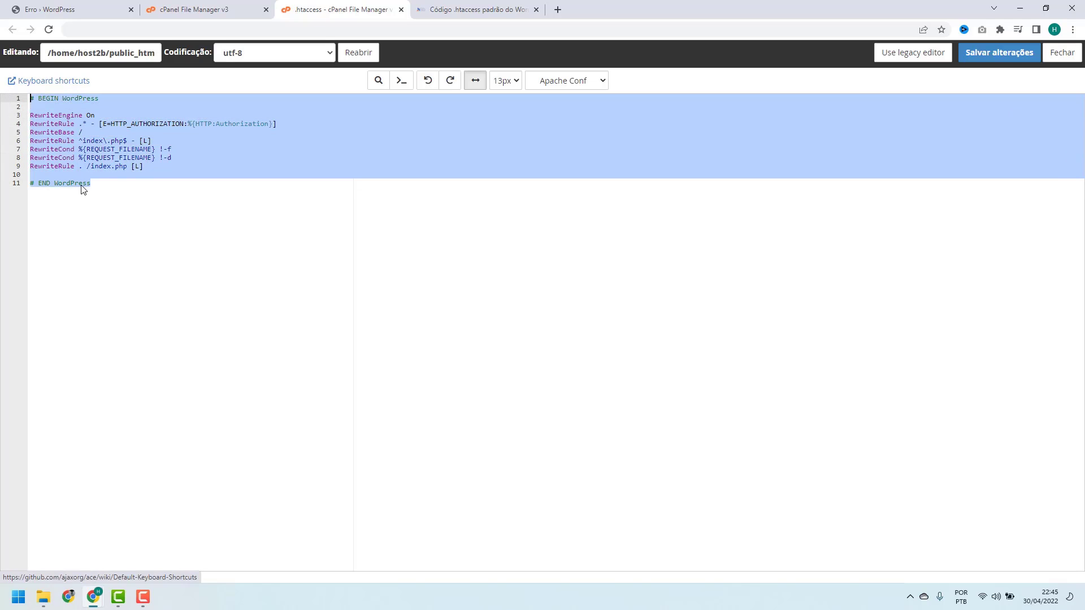
pyautogui.click(83, 189)
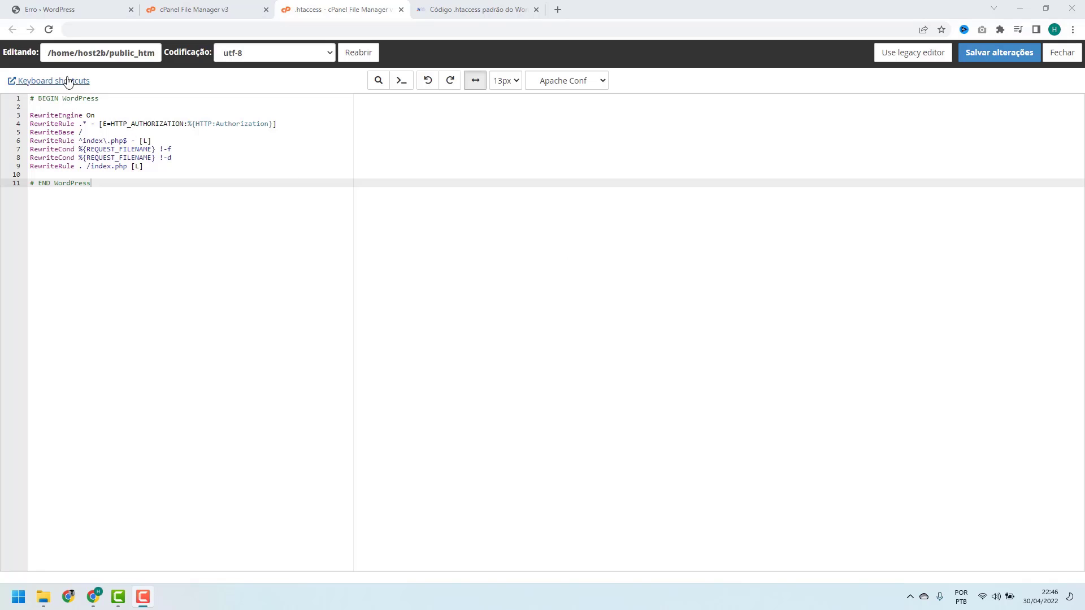
# Reload the host2b.online site to check whether the critical error persists
pyautogui.click(73, 13)
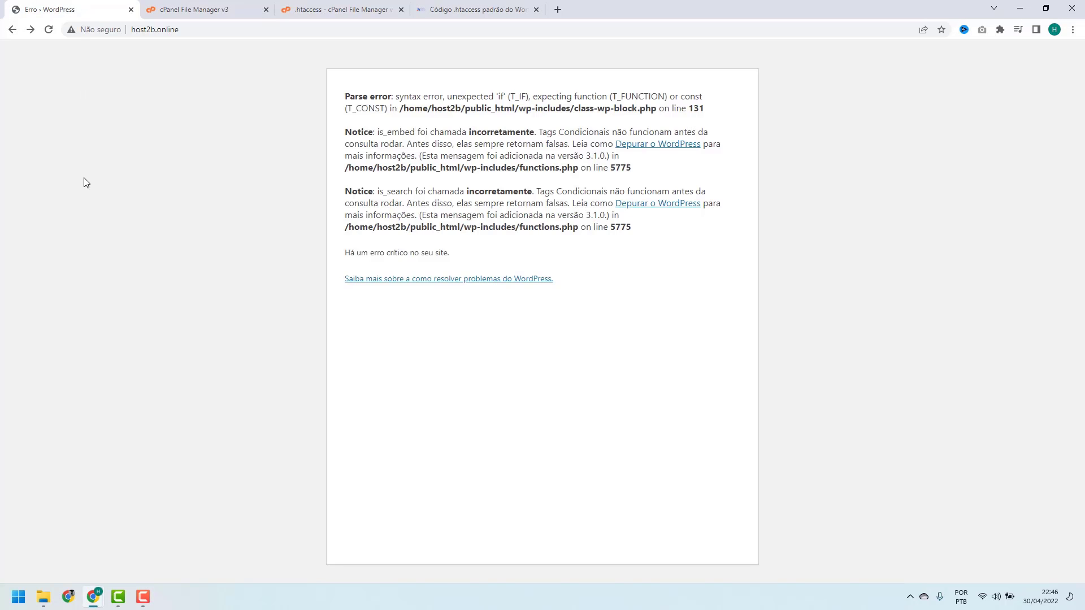
pyautogui.click(53, 32)
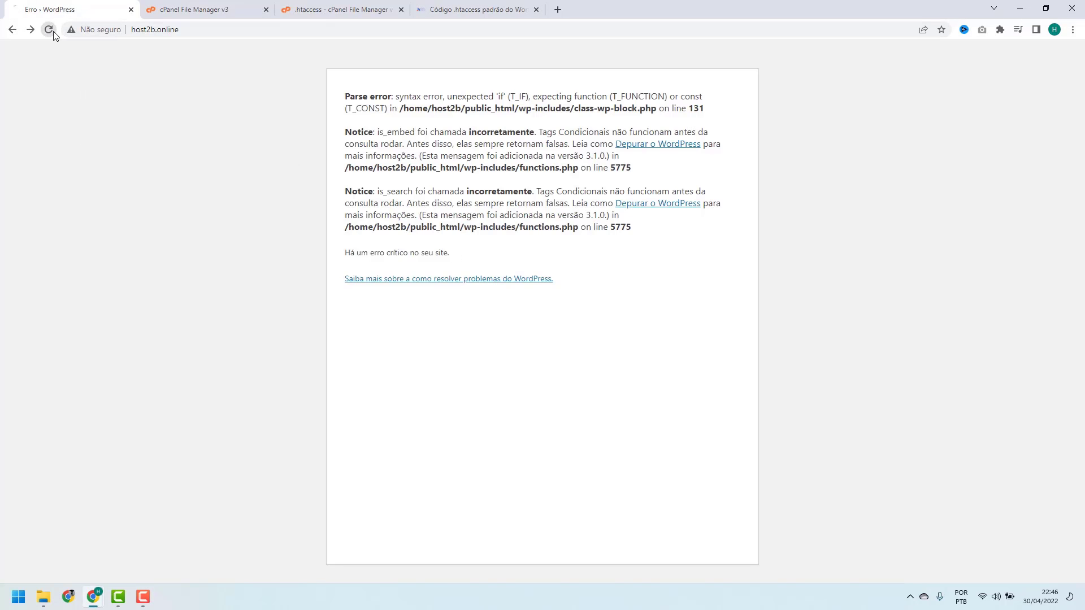